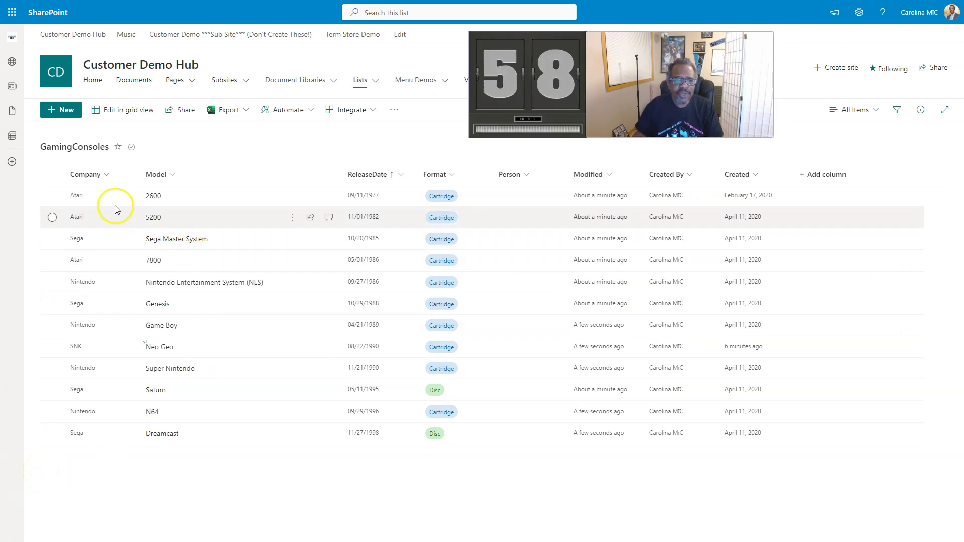
Filter the Company column to show only Sega consoles
{"action": "left_click", "coordinate": [107, 176]}
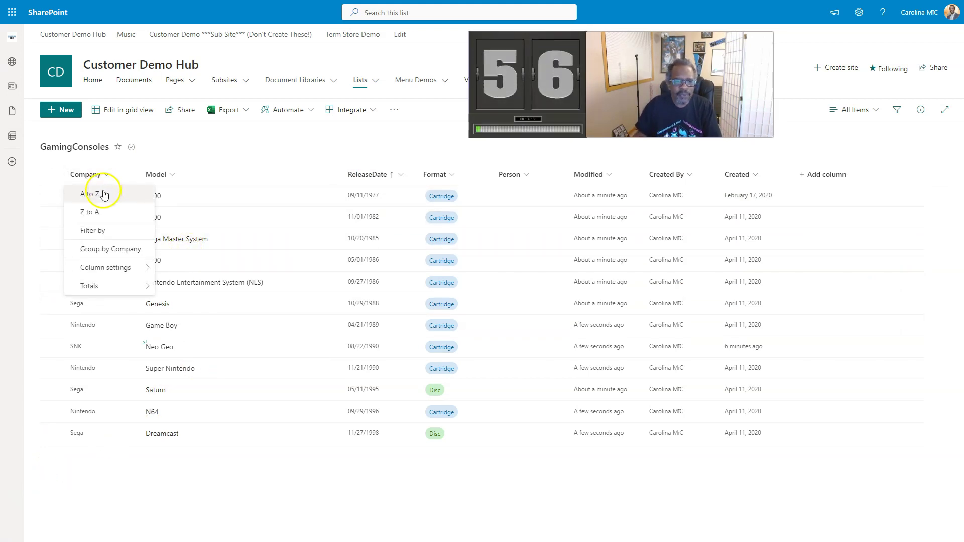
{"action": "left_click", "coordinate": [94, 234]}
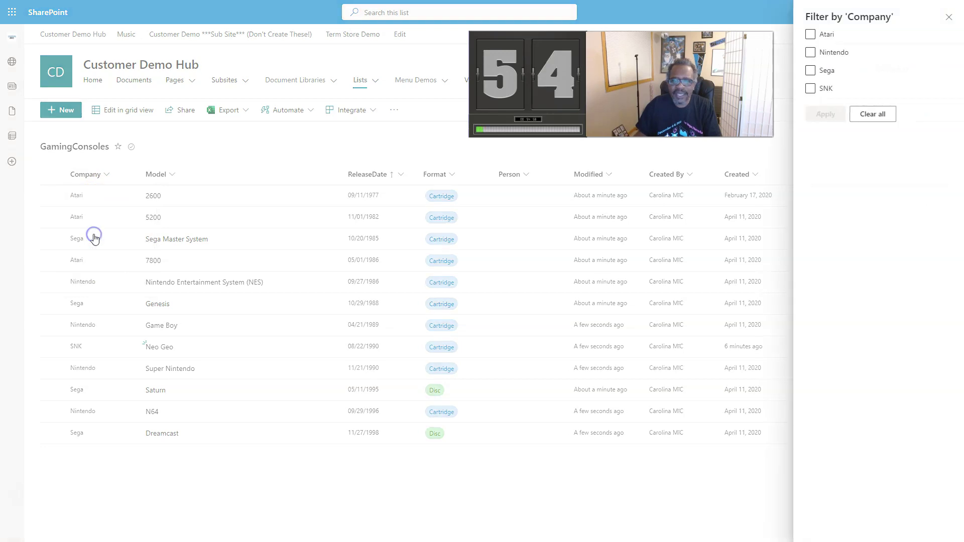
{"action": "left_click", "coordinate": [809, 72]}
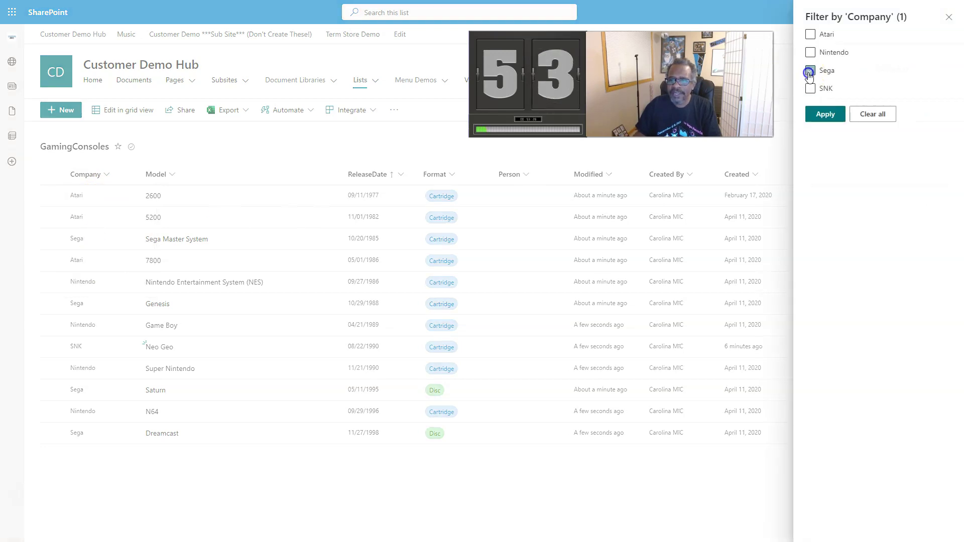
{"action": "left_click", "coordinate": [819, 113]}
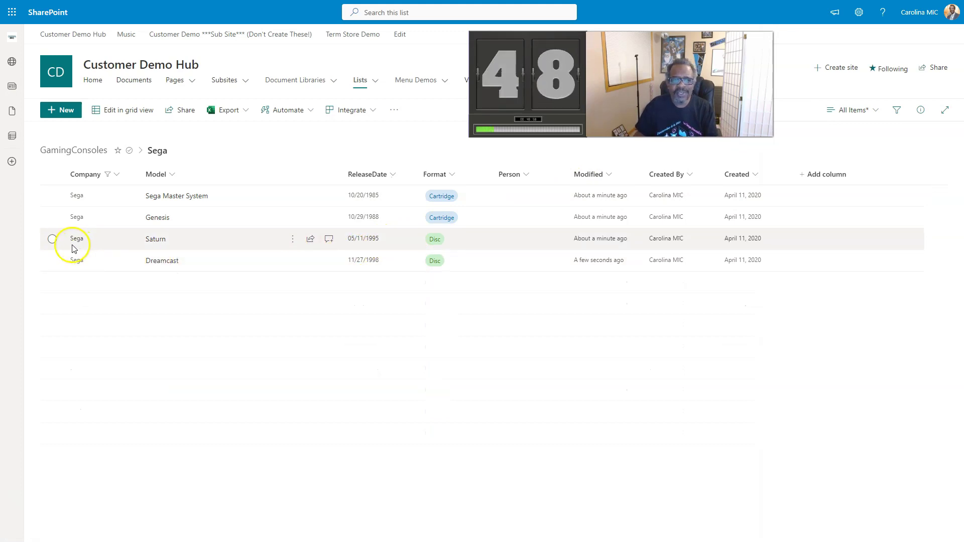
Filter the Format column to Disc, leaving only Saturn and Dreamcast
{"action": "left_click", "coordinate": [446, 175]}
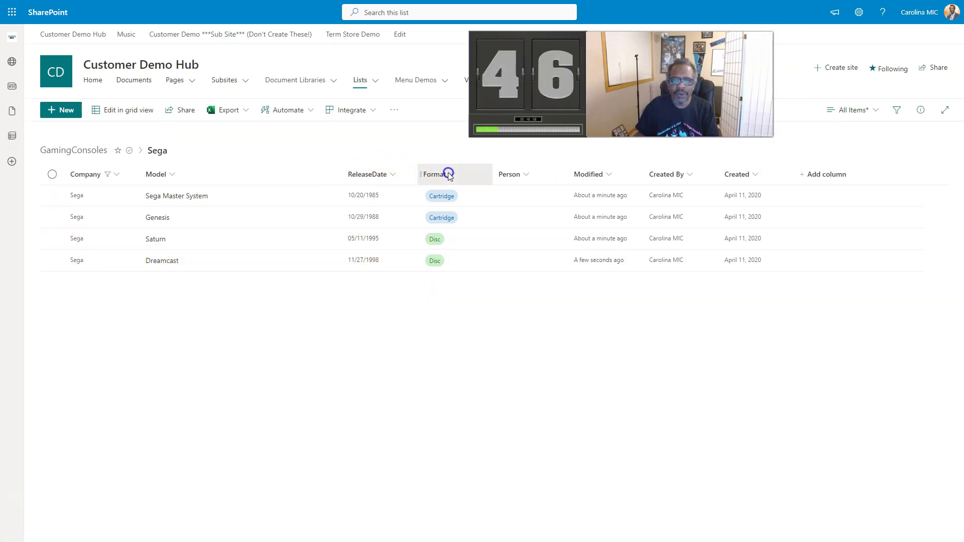
{"action": "left_click", "coordinate": [444, 234]}
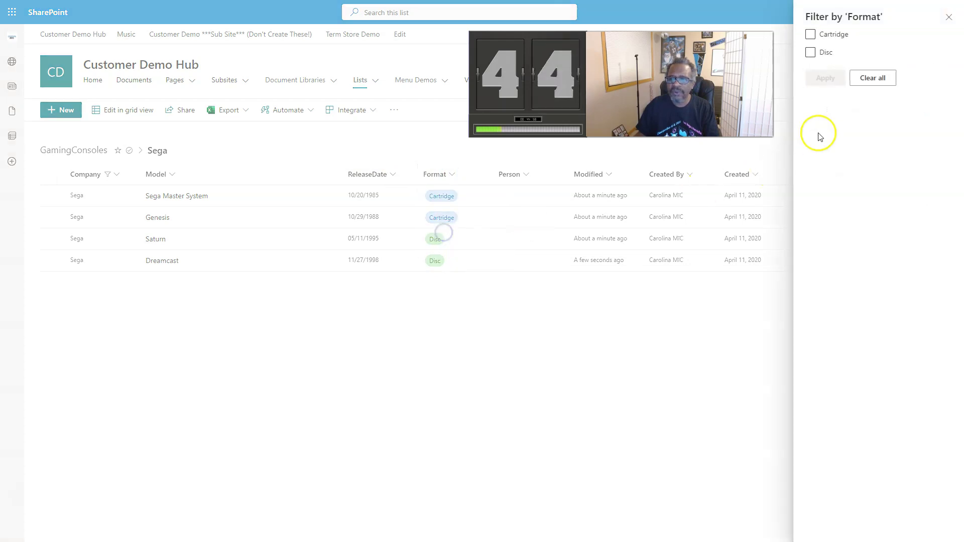
{"action": "left_click", "coordinate": [811, 52]}
{"action": "left_click", "coordinate": [824, 80]}
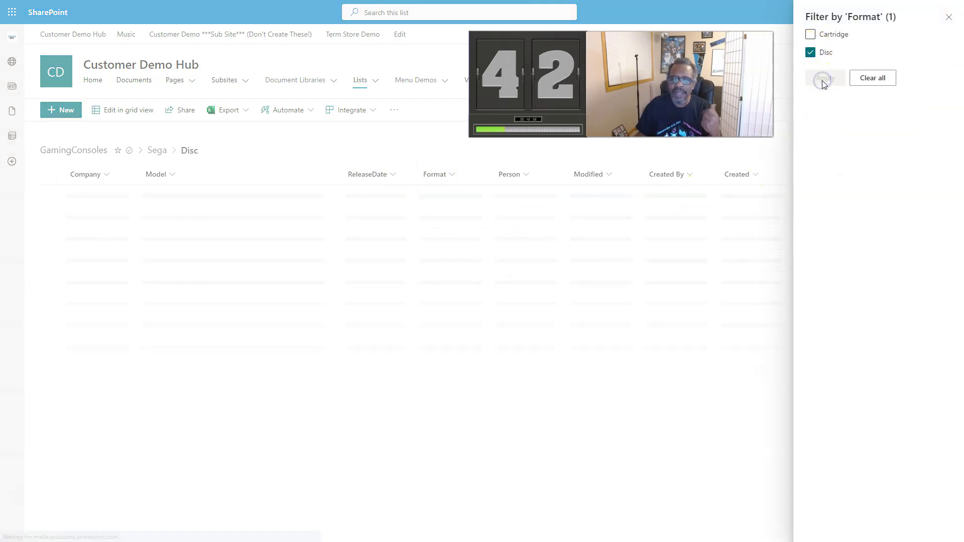
{"action": "left_click", "coordinate": [845, 113]}
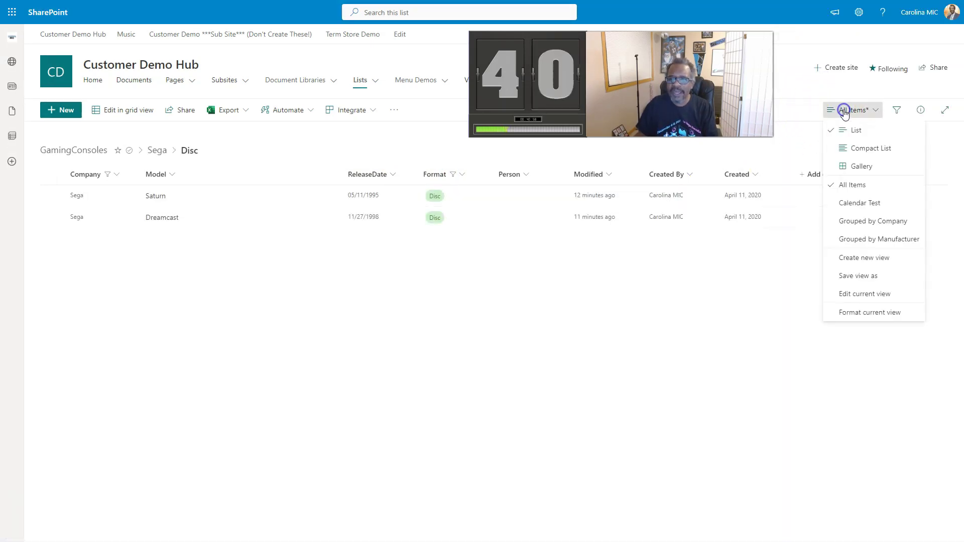
Save the filtered list as the public view 'Sega Disc Systems'
{"action": "left_click", "coordinate": [845, 276]}
{"action": "key", "text": "BackSpace"}
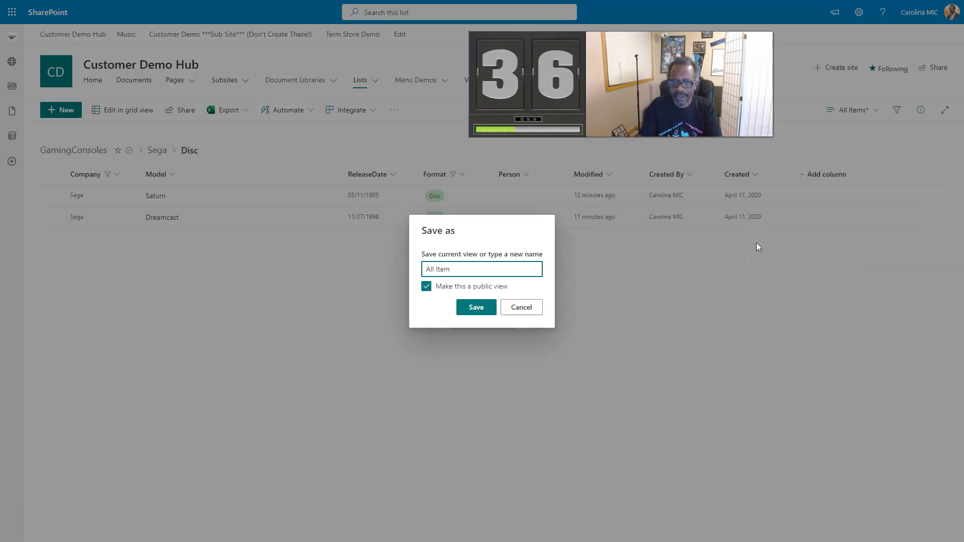
{"action": "key", "text": "BackSpace"}
{"action": "key", "text": "BackSpace"}
{"action": "key", "text": "BackSpace"}
{"action": "key", "text": "BackSpace"}
{"action": "type", "text": "S"}
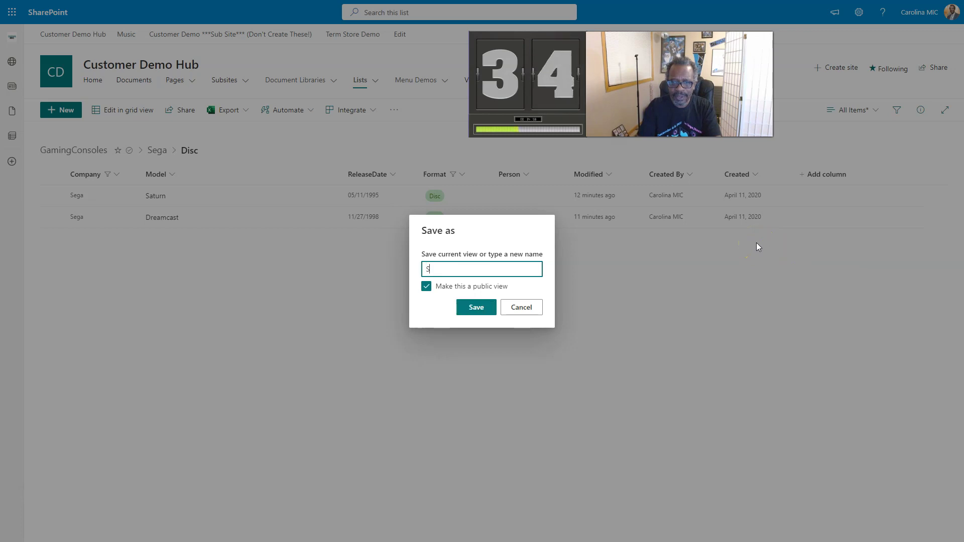
{"action": "type", "text": "eaga Disc"}
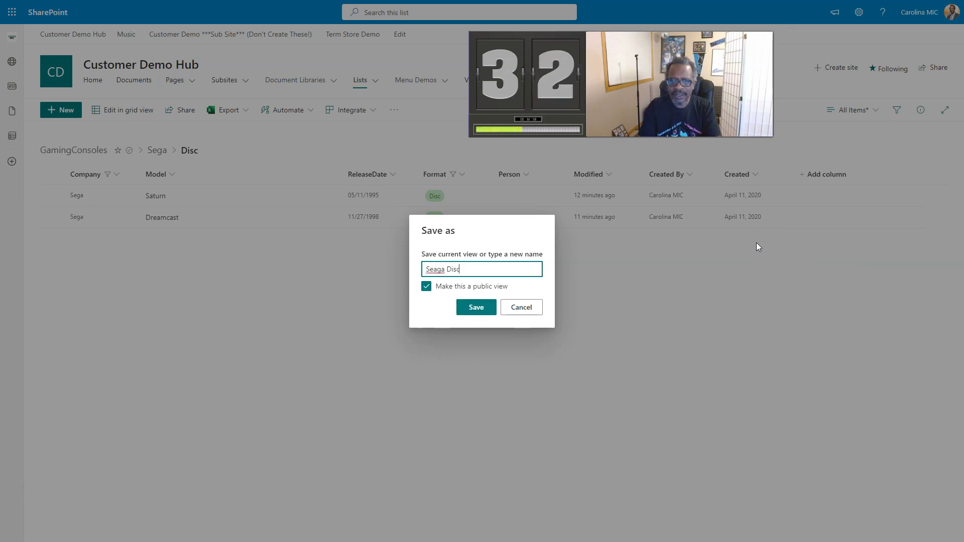
{"action": "key", "text": "BackSpace"}
{"action": "key", "text": "BackSpace"}
{"action": "key", "text": "BackSpace"}
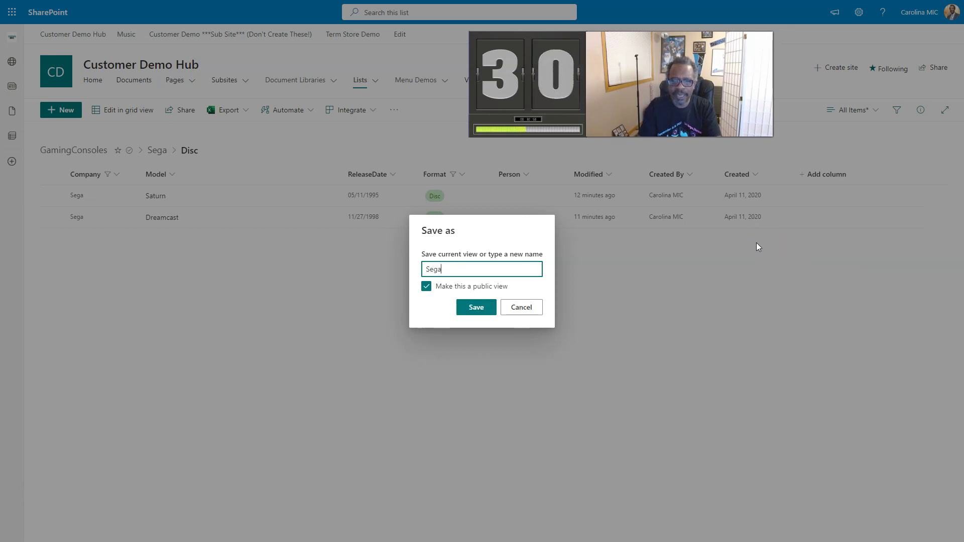
{"action": "type", "text": "isc Sys"}
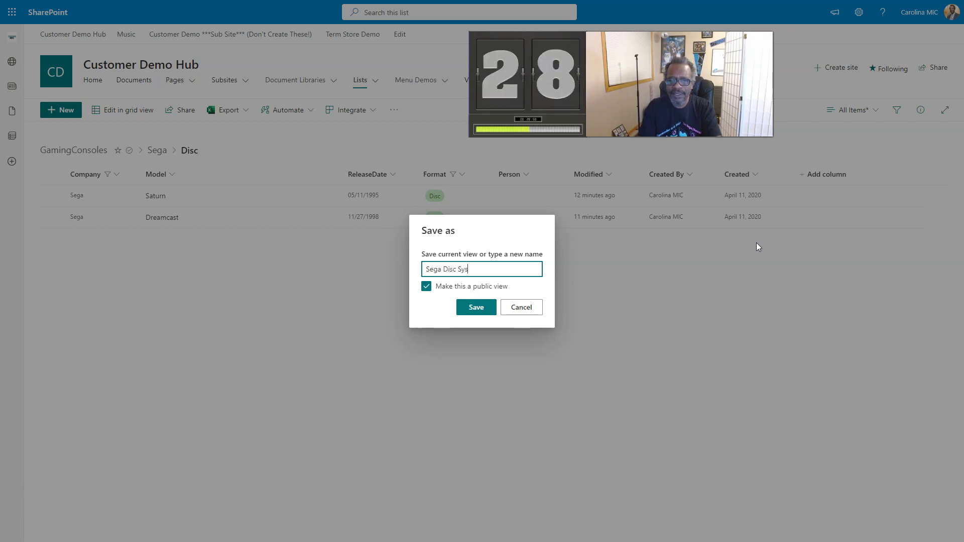
{"action": "type", "text": "tems"}
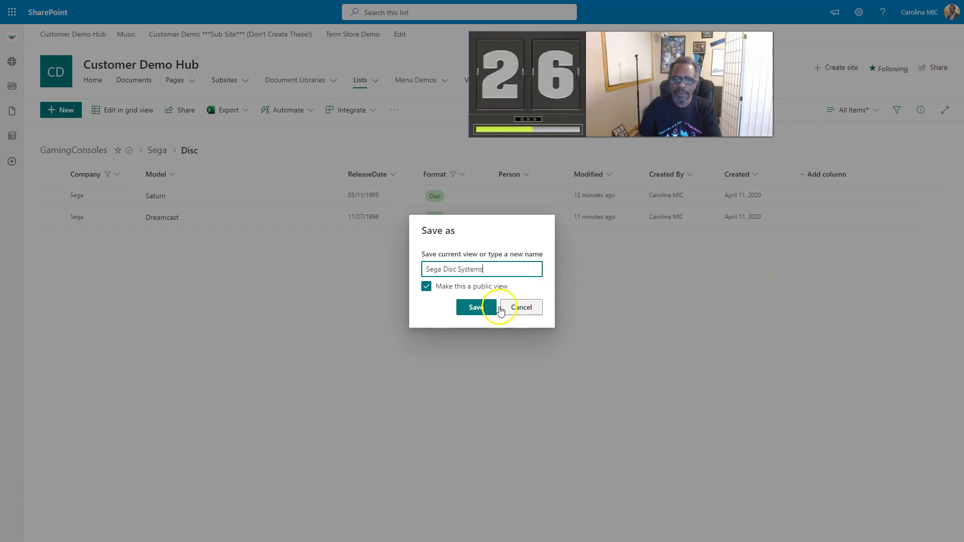
{"action": "left_click", "coordinate": [467, 308]}
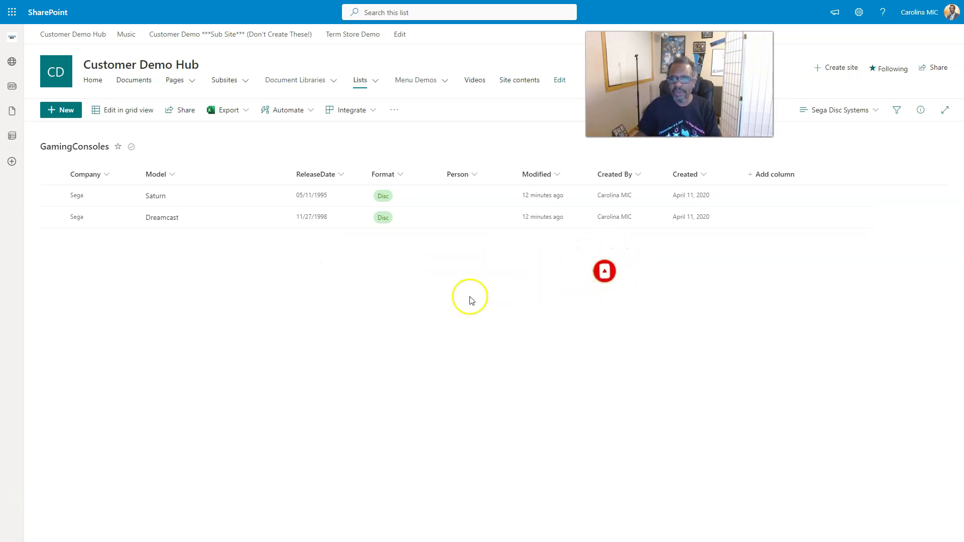
Switch back to All Items so all twelve consoles, Atari 2600 through Sega Dreamcast, appear
{"action": "left_click", "coordinate": [862, 108]}
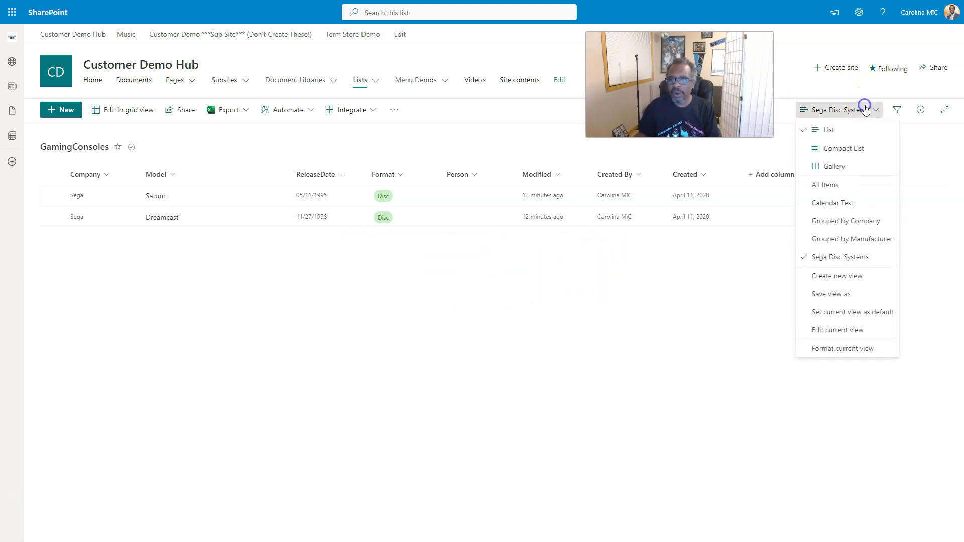
{"action": "left_click", "coordinate": [828, 186]}
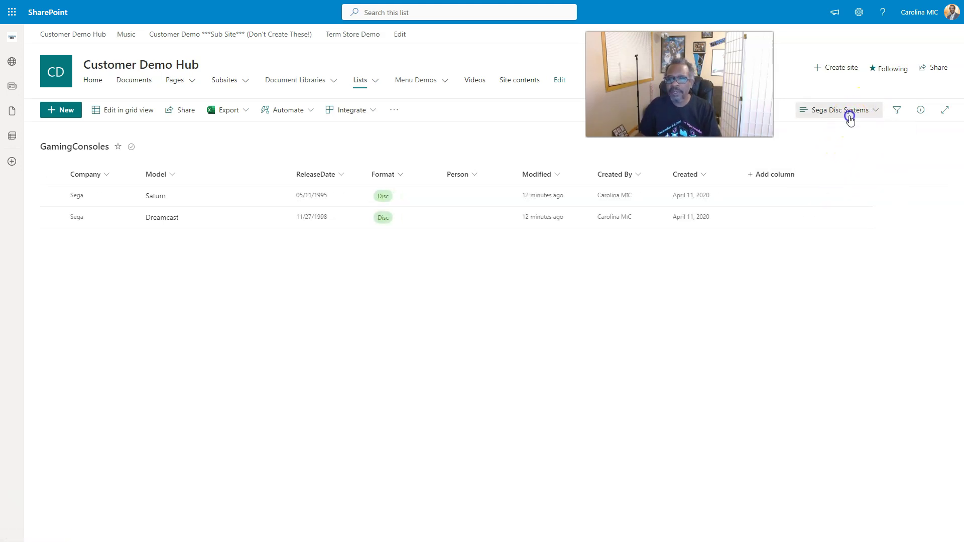
{"action": "left_click", "coordinate": [850, 114]}
{"action": "left_click", "coordinate": [826, 189]}
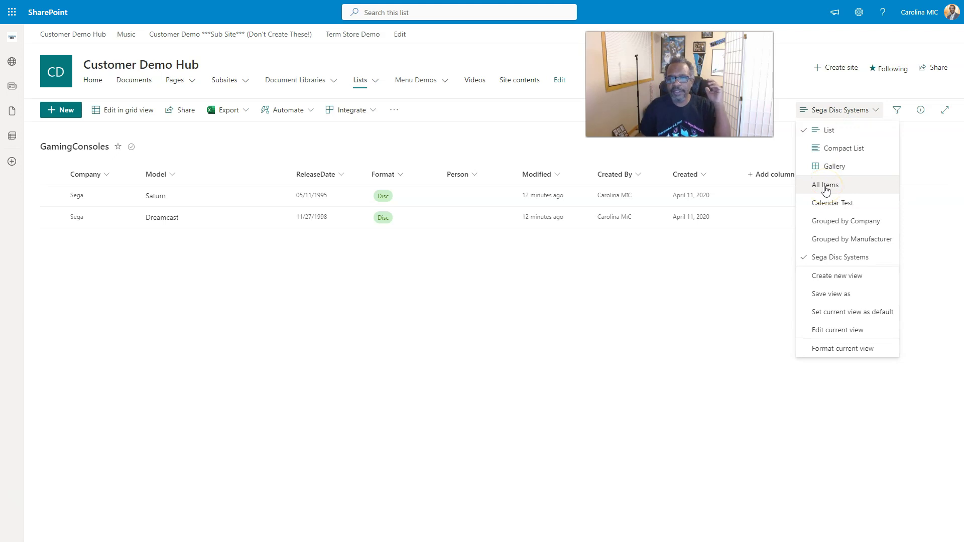
{"action": "left_click", "coordinate": [826, 187]}
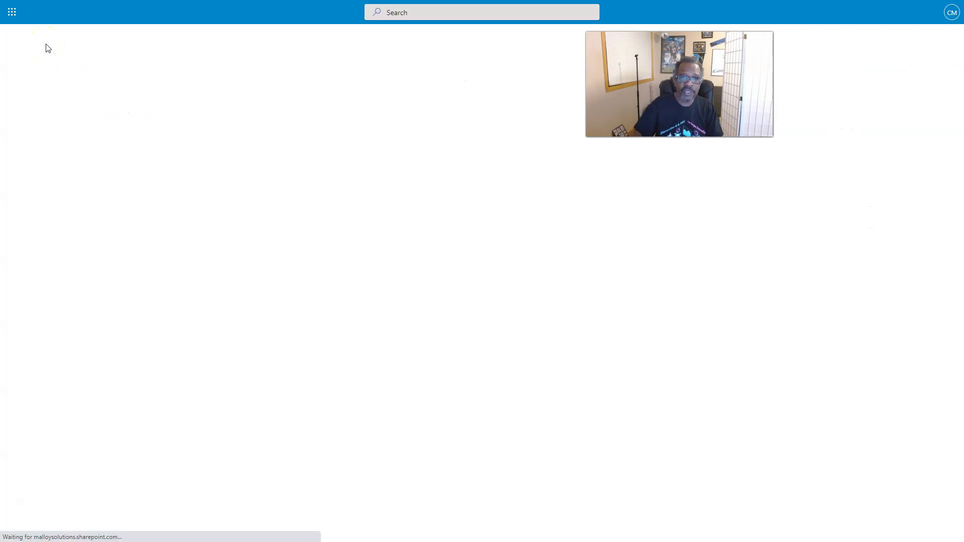
{"action": "left_click", "coordinate": [862, 116]}
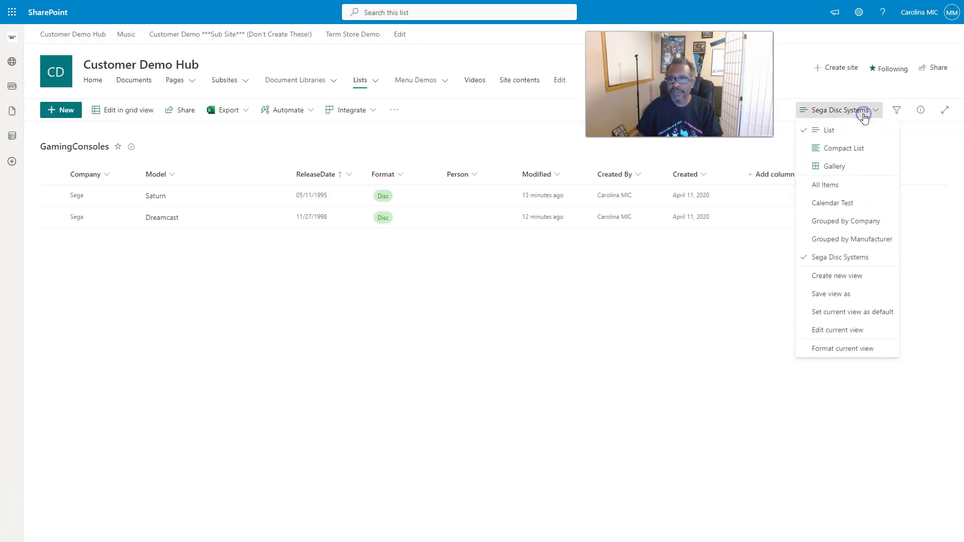
{"action": "left_click", "coordinate": [832, 192]}
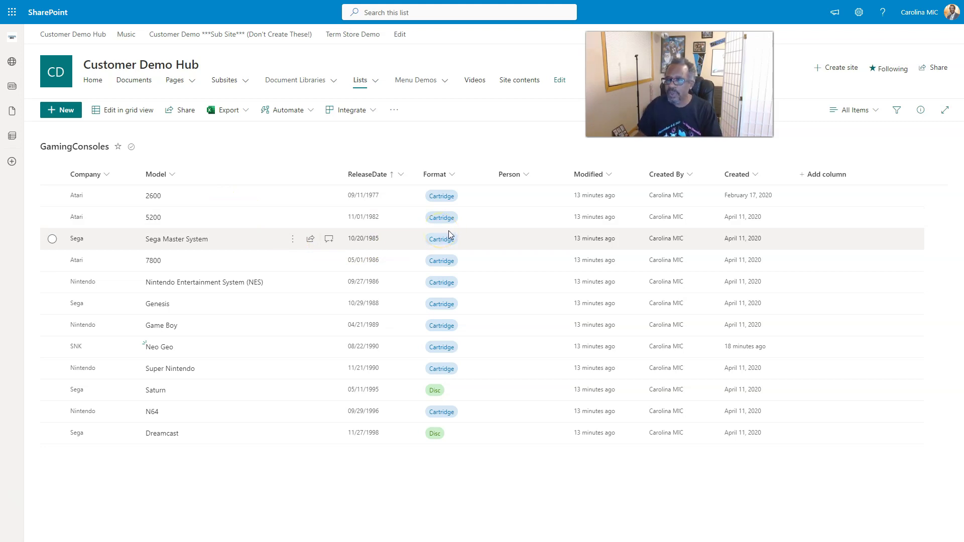
Group the consoles by Company
{"action": "left_click", "coordinate": [475, 226]}
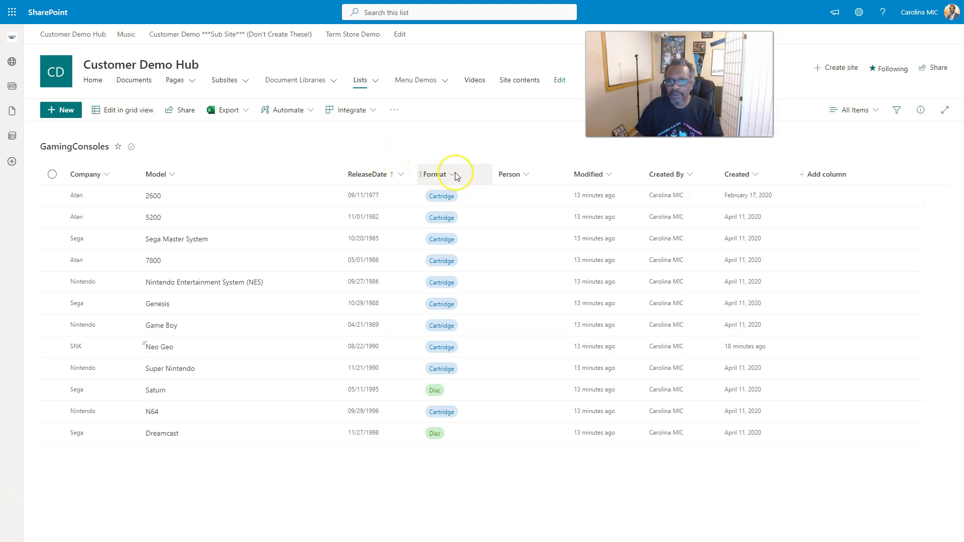
{"action": "left_click", "coordinate": [108, 174]}
{"action": "left_click", "coordinate": [99, 248]}
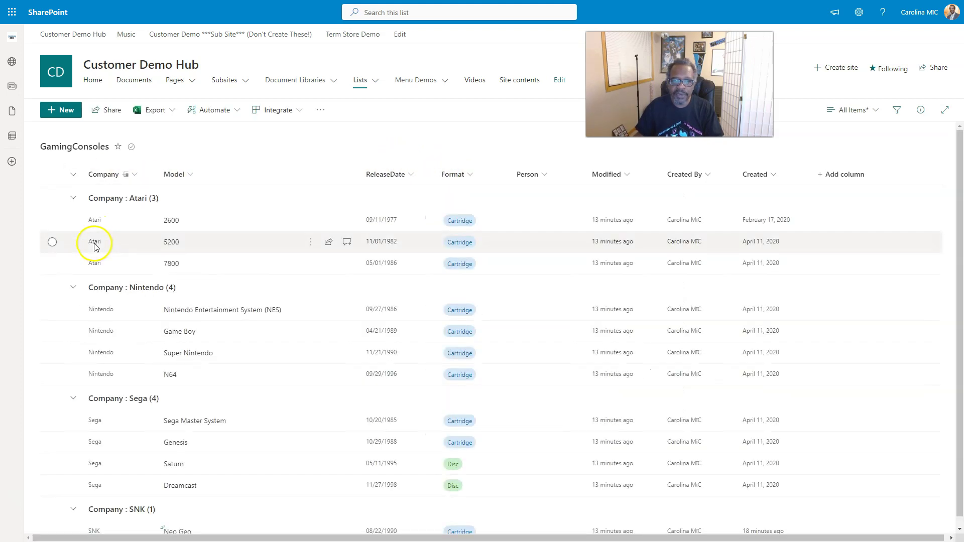
Group the consoles by Format, collapse all groups, and expand only Cartridge
{"action": "left_click", "coordinate": [471, 175]}
{"action": "left_click", "coordinate": [466, 253]}
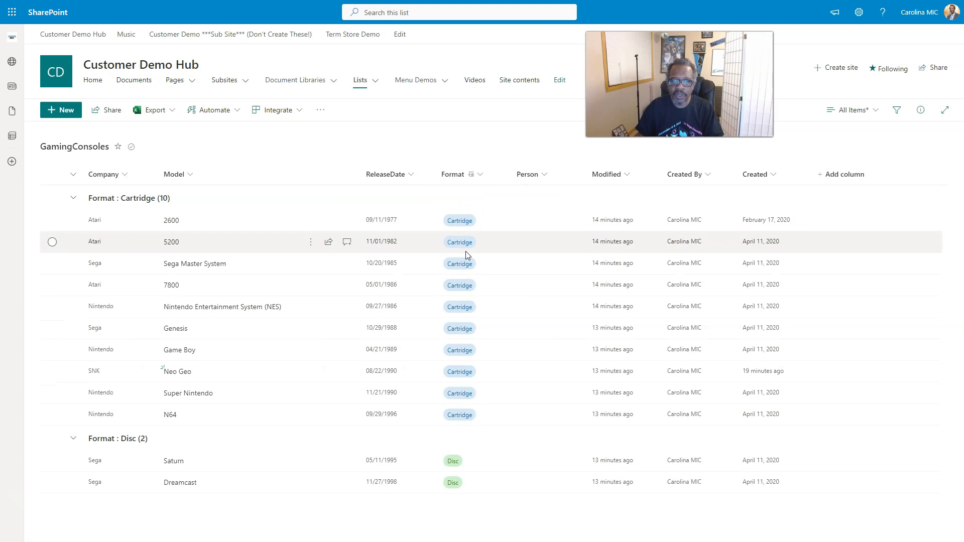
{"action": "left_click", "coordinate": [73, 174]}
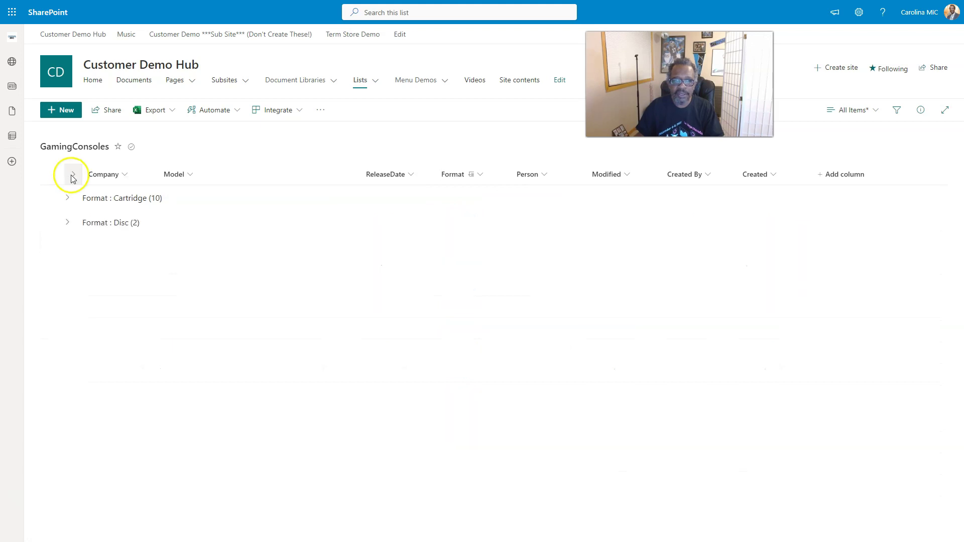
{"action": "left_click", "coordinate": [68, 198]}
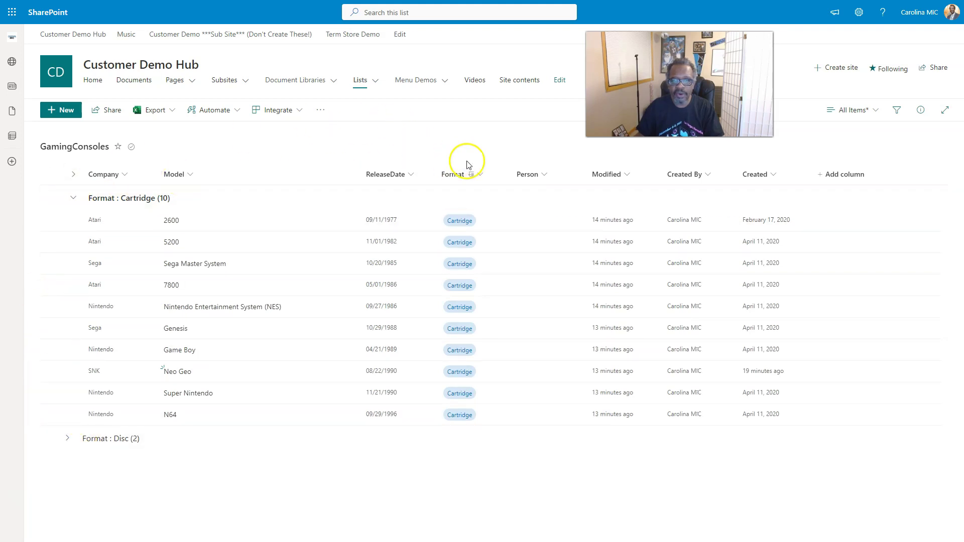
Regroup by Company, then turn Company grouping off for a flat list
{"action": "left_click", "coordinate": [122, 175]}
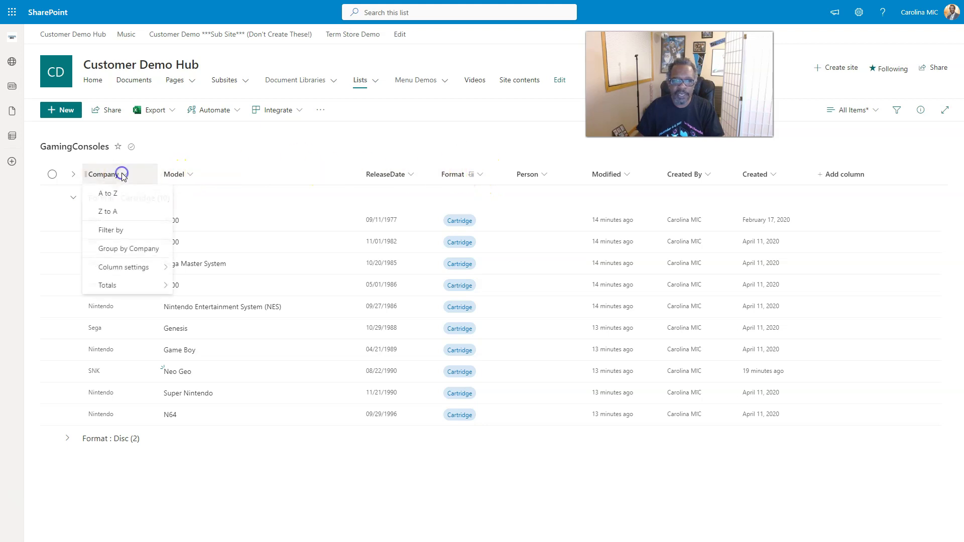
{"action": "left_click", "coordinate": [103, 248]}
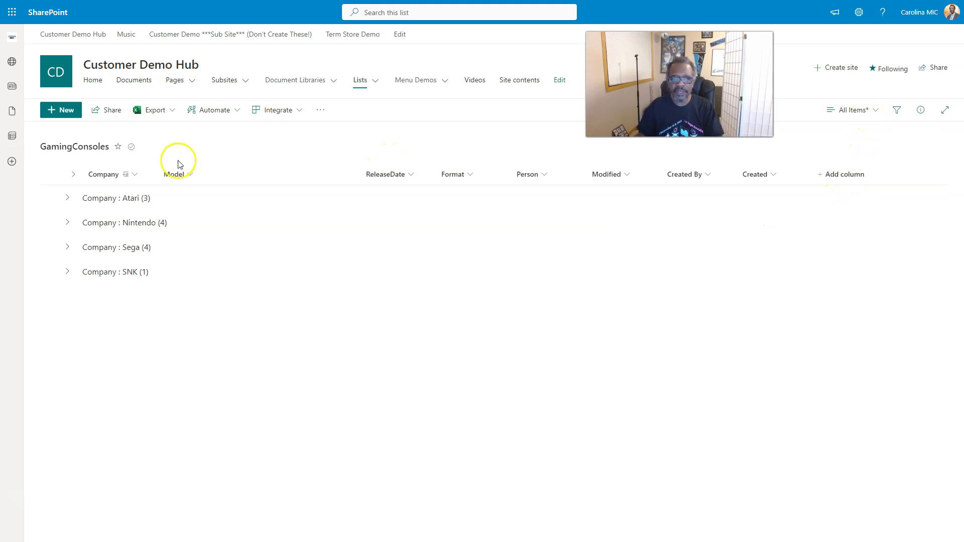
{"action": "left_click", "coordinate": [132, 177]}
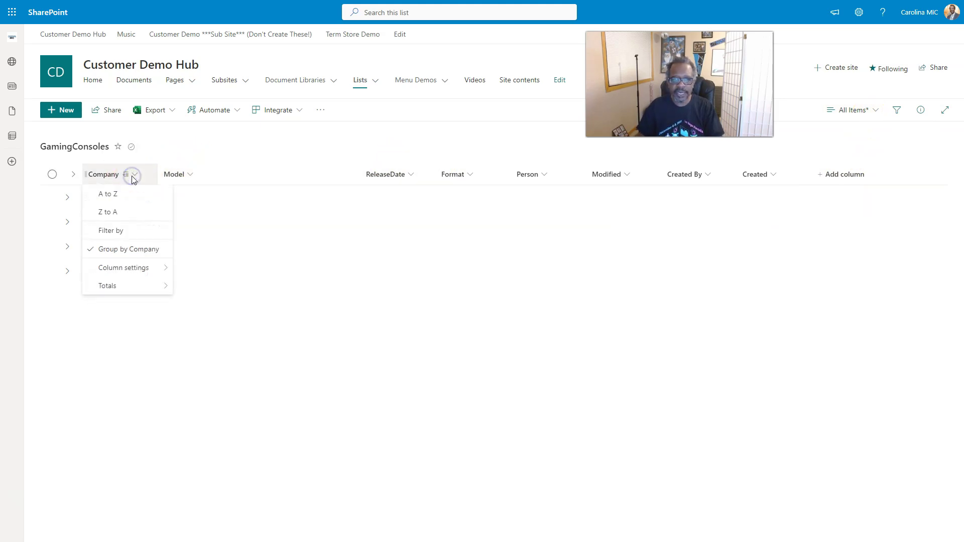
{"action": "left_click", "coordinate": [126, 247]}
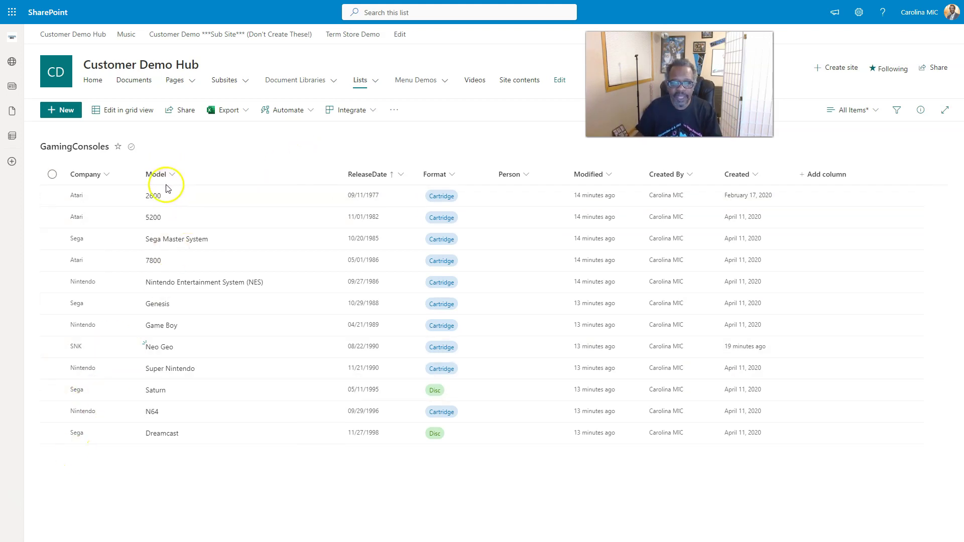
Filter the Company column to show only Sega consoles
{"action": "left_click", "coordinate": [103, 177]}
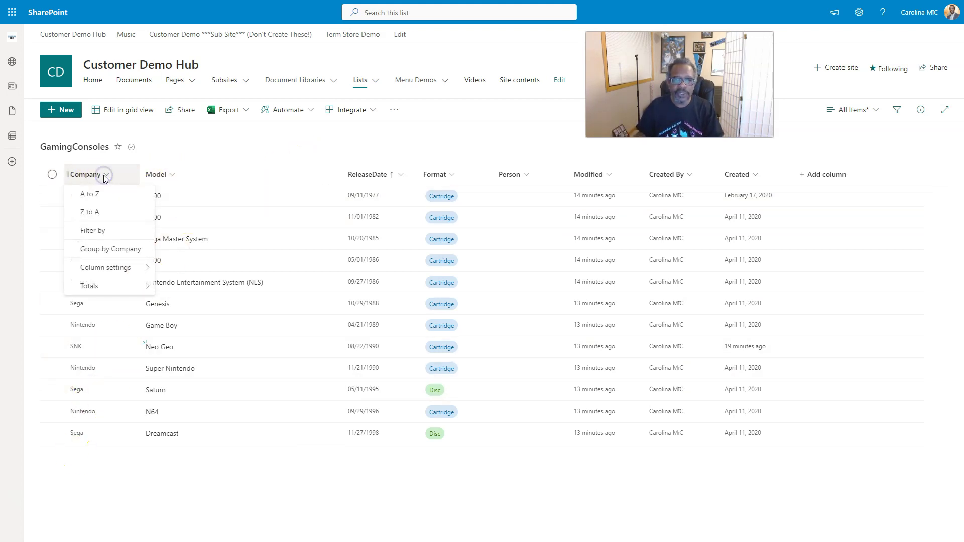
{"action": "left_click", "coordinate": [88, 232]}
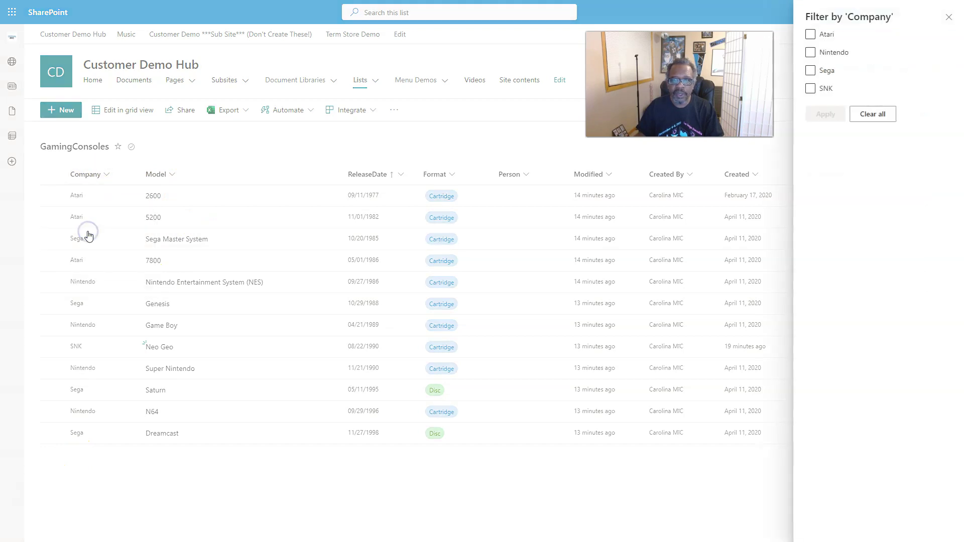
{"action": "left_click", "coordinate": [811, 71]}
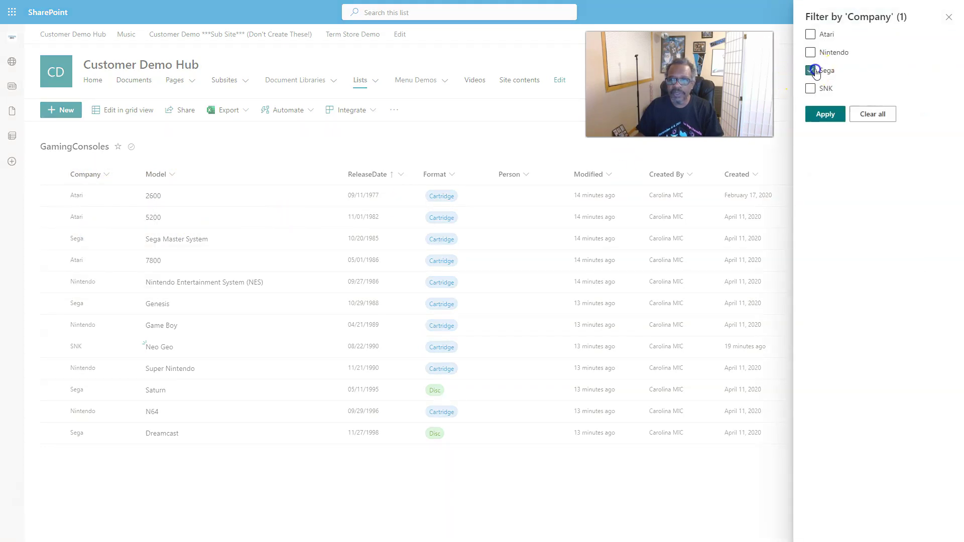
{"action": "left_click", "coordinate": [824, 114]}
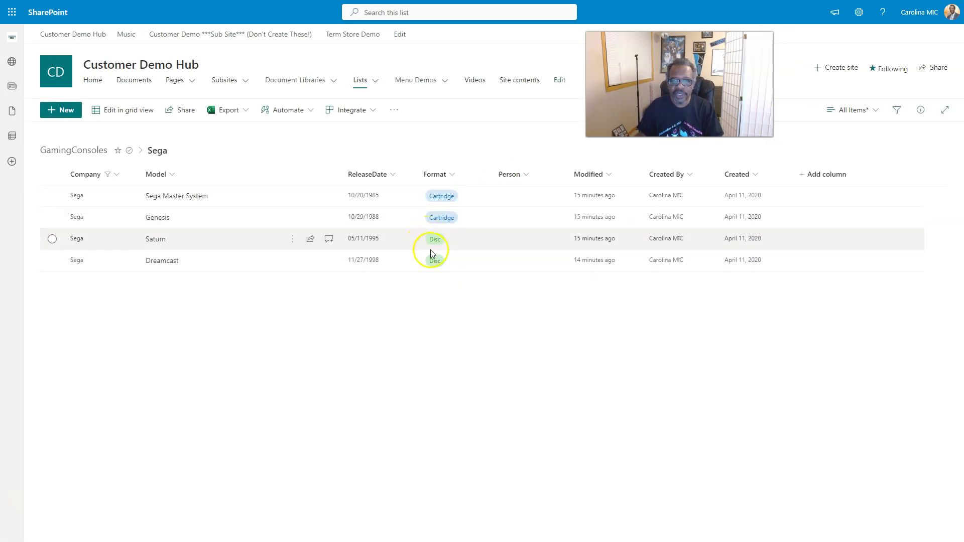
Filter Format to Cartridge, leaving Sega Master System and Genesis
{"action": "left_click", "coordinate": [453, 174]}
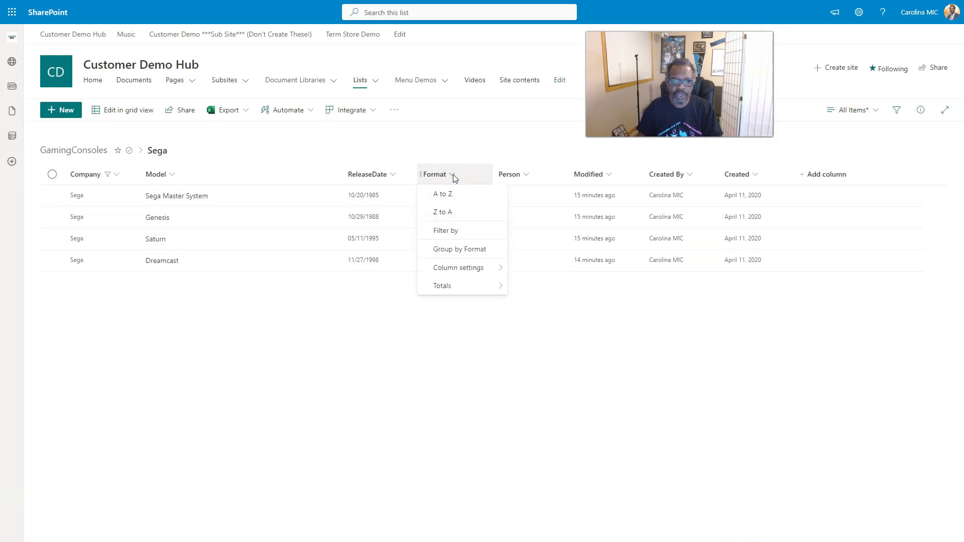
{"action": "left_click", "coordinate": [445, 232]}
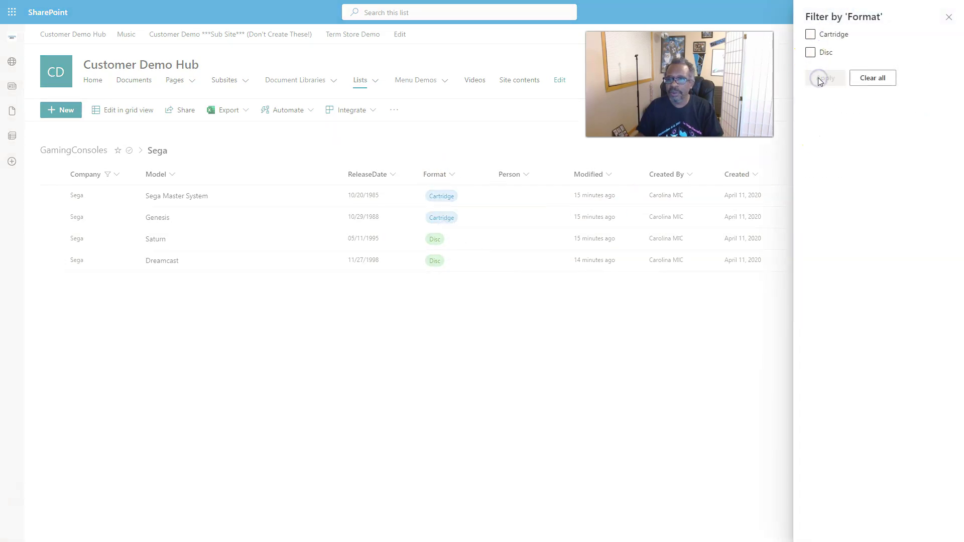
{"action": "left_click", "coordinate": [810, 34]}
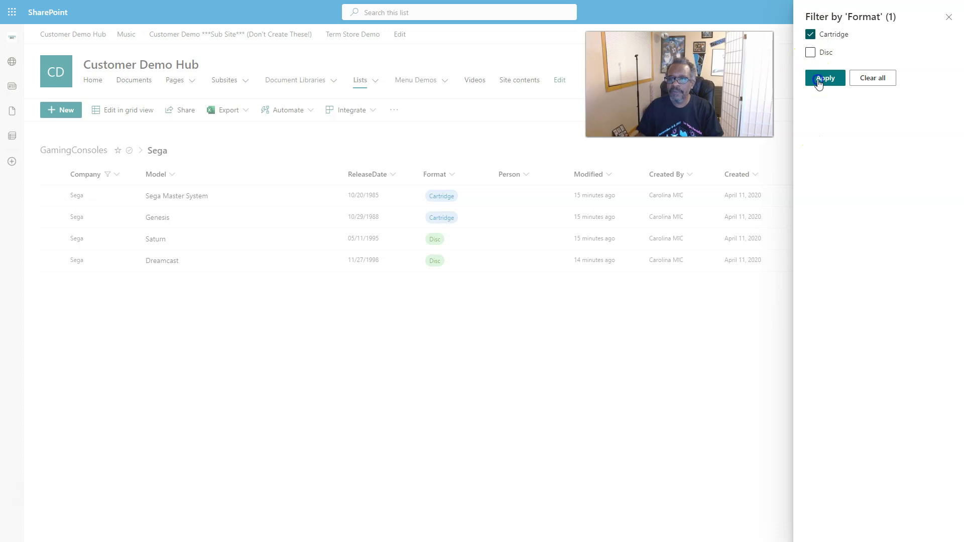
{"action": "left_click", "coordinate": [819, 80]}
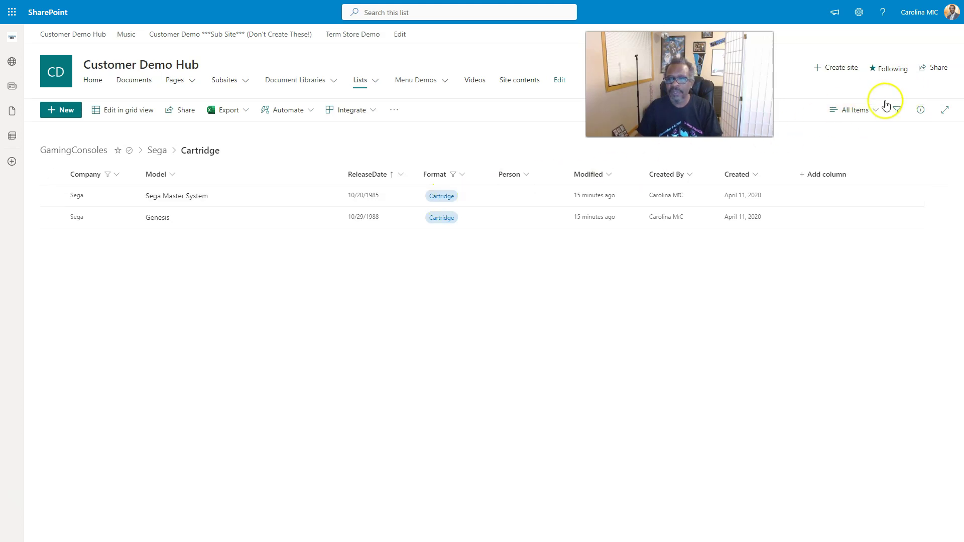
Clear the Cartridge filter from the Format column
{"action": "left_click", "coordinate": [458, 176]}
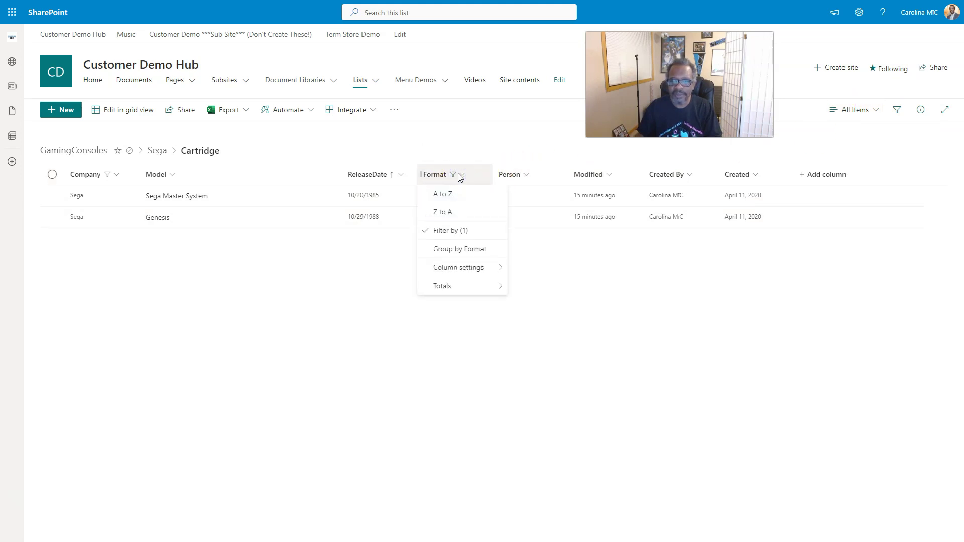
{"action": "left_click", "coordinate": [443, 234]}
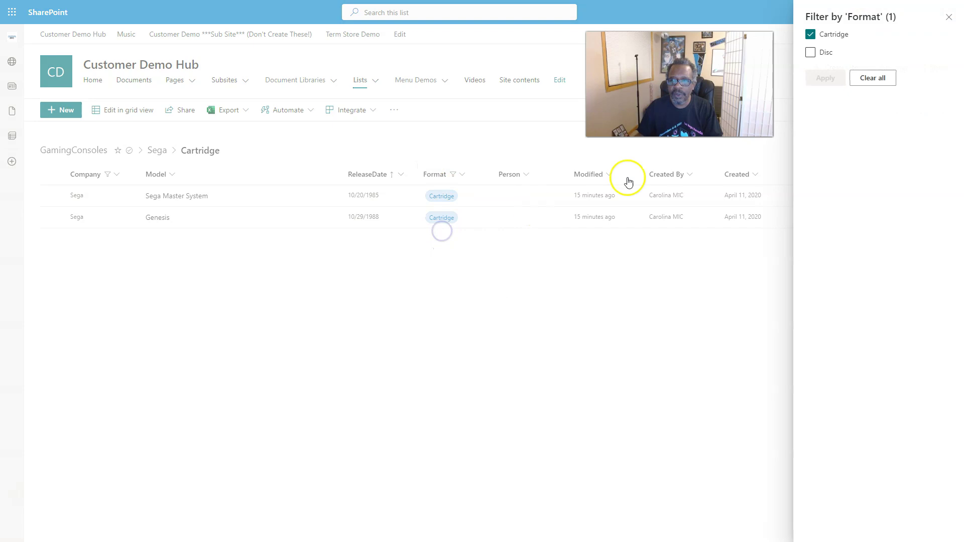
{"action": "left_click", "coordinate": [872, 76]}
{"action": "left_click", "coordinate": [828, 79]}
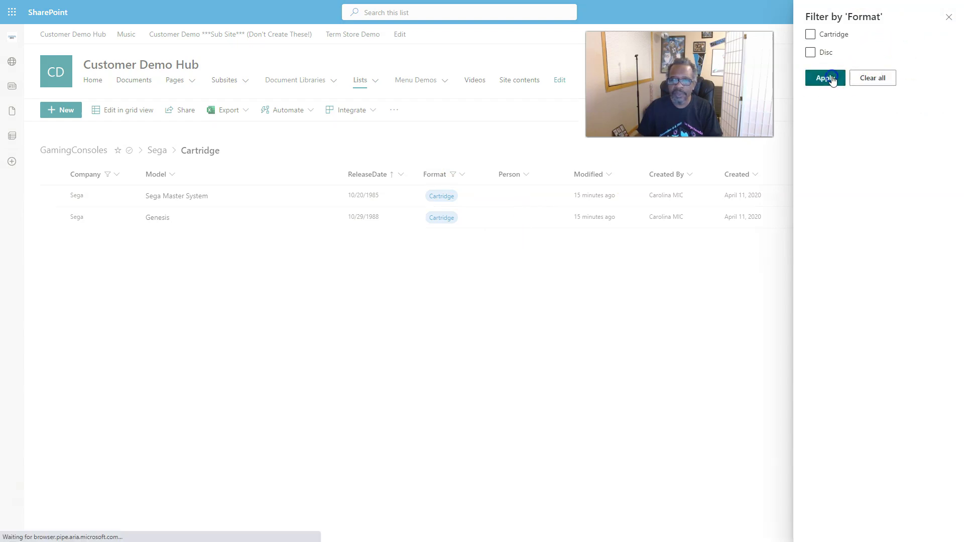
Clear the Sega filter from the Company column
{"action": "left_click", "coordinate": [112, 176]}
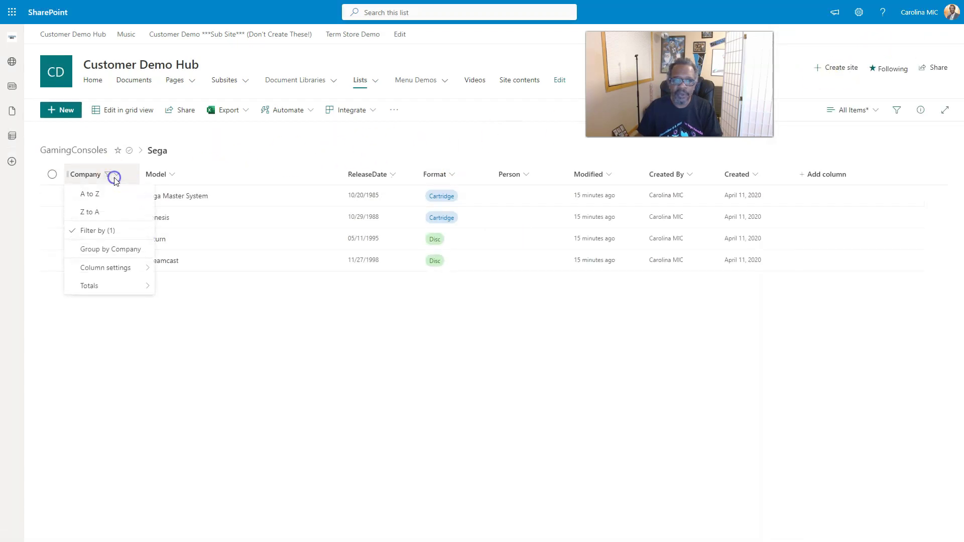
{"action": "left_click", "coordinate": [92, 231]}
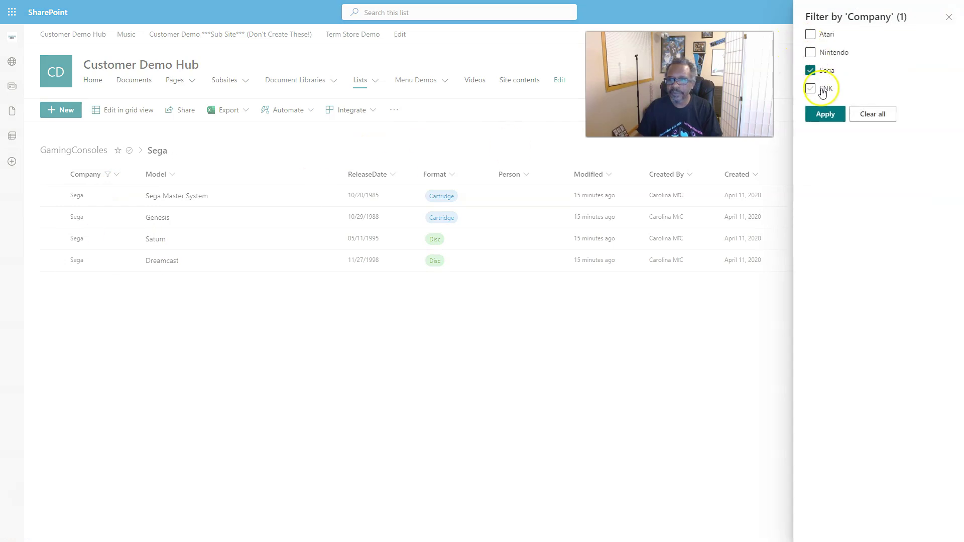
{"action": "left_click", "coordinate": [856, 113]}
{"action": "left_click", "coordinate": [829, 116]}
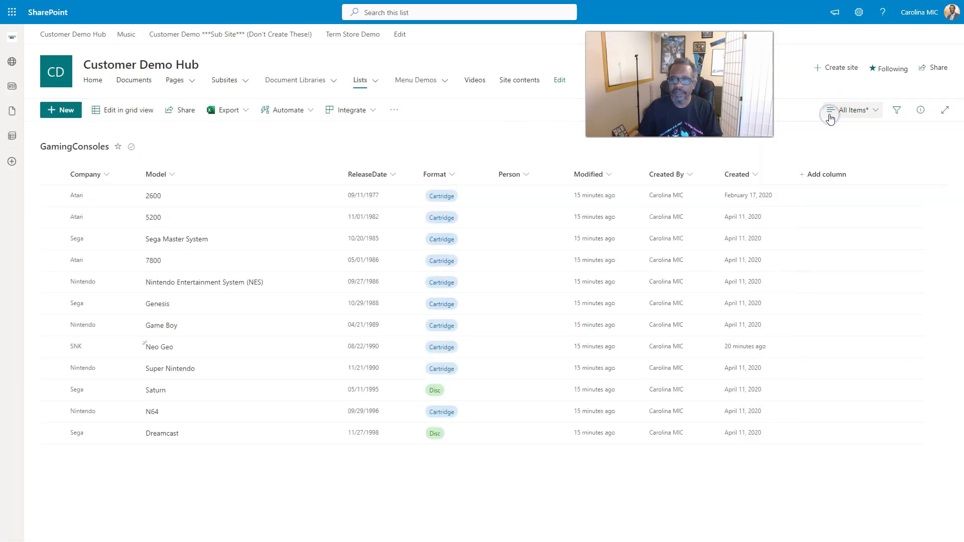
Re-save the All Items view under its existing name
{"action": "left_click", "coordinate": [848, 110]}
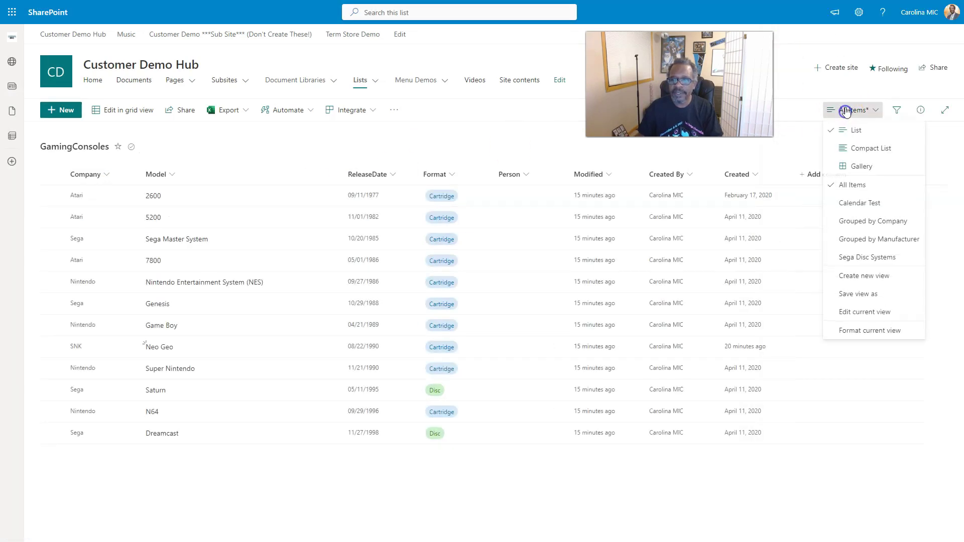
{"action": "left_click", "coordinate": [857, 294]}
{"action": "left_click", "coordinate": [473, 307]}
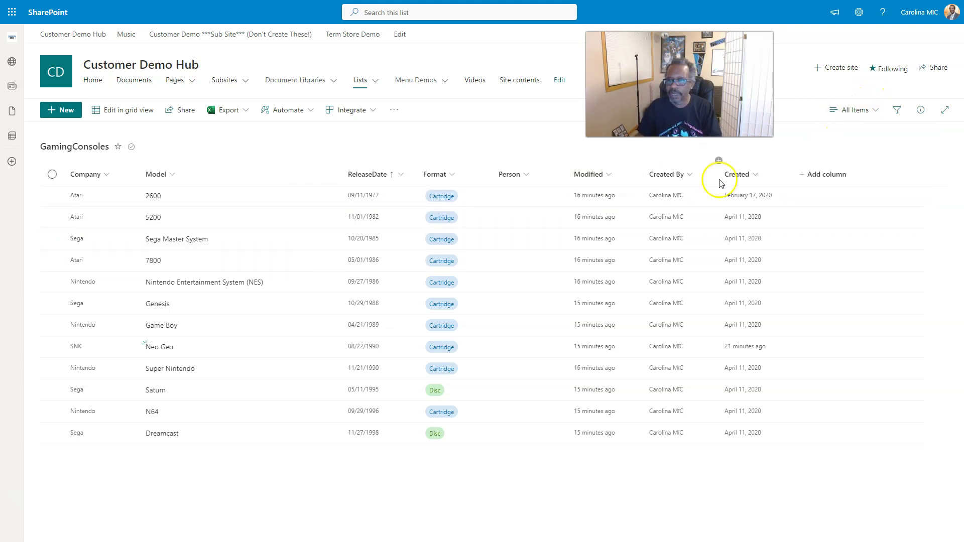
Save the list as a new public view named 'Sega Cartridge Systems'
{"action": "left_click", "coordinate": [866, 112]}
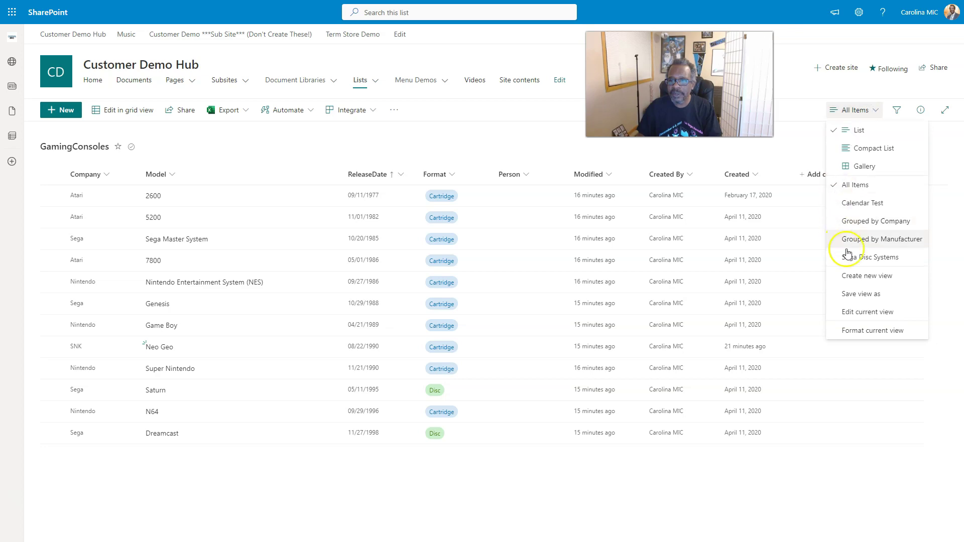
{"action": "left_click", "coordinate": [859, 295]}
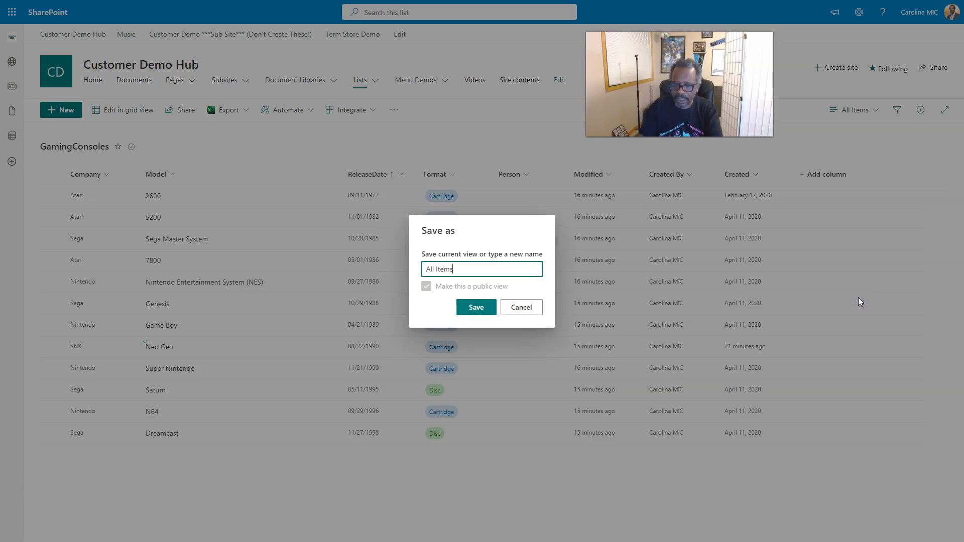
{"action": "key", "text": "BackSpace"}
{"action": "key", "text": "BackSpace"}
{"action": "key", "text": "BackSpace"}
{"action": "key", "text": "BackSpace"}
{"action": "key", "text": "BackSpace"}
{"action": "key", "text": "BackSpace"}
{"action": "key", "text": "BackSpace"}
{"action": "key", "text": "BackSpace"}
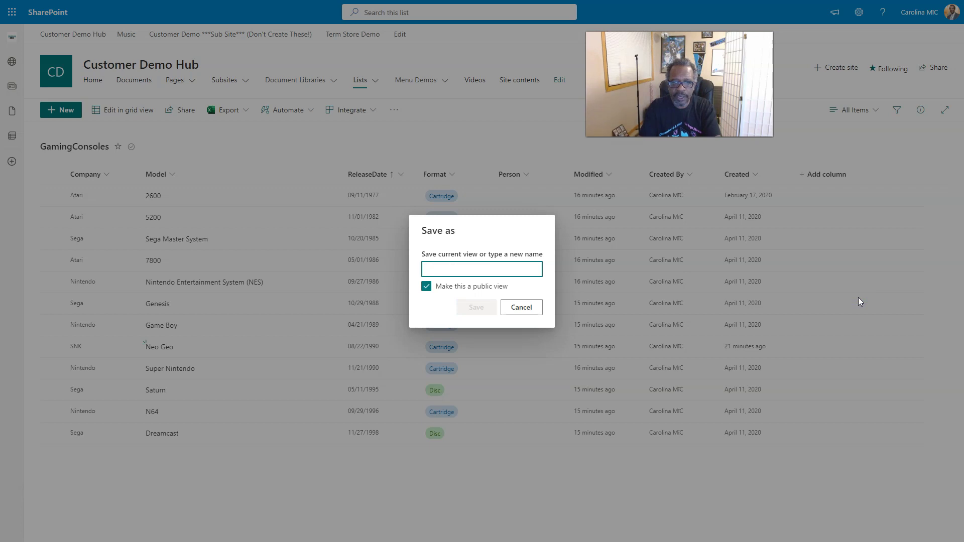
{"action": "type", "text": "S"}
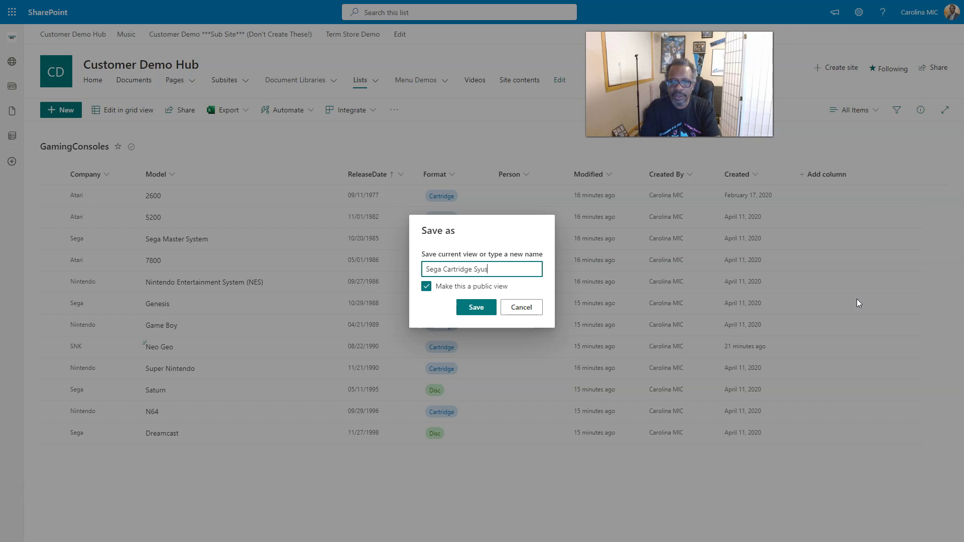
{"action": "type", "text": "ega Cartridge Systems"}
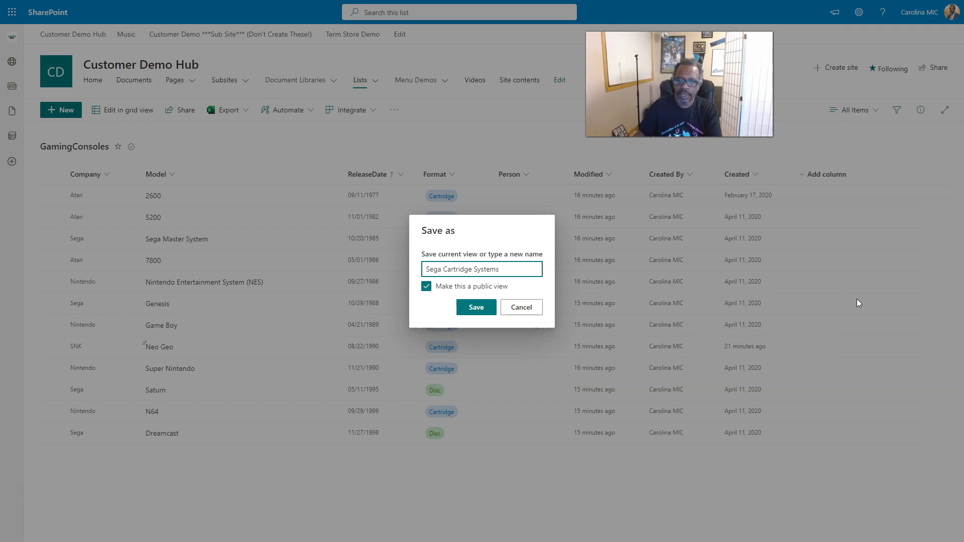
{"action": "left_click", "coordinate": [478, 309]}
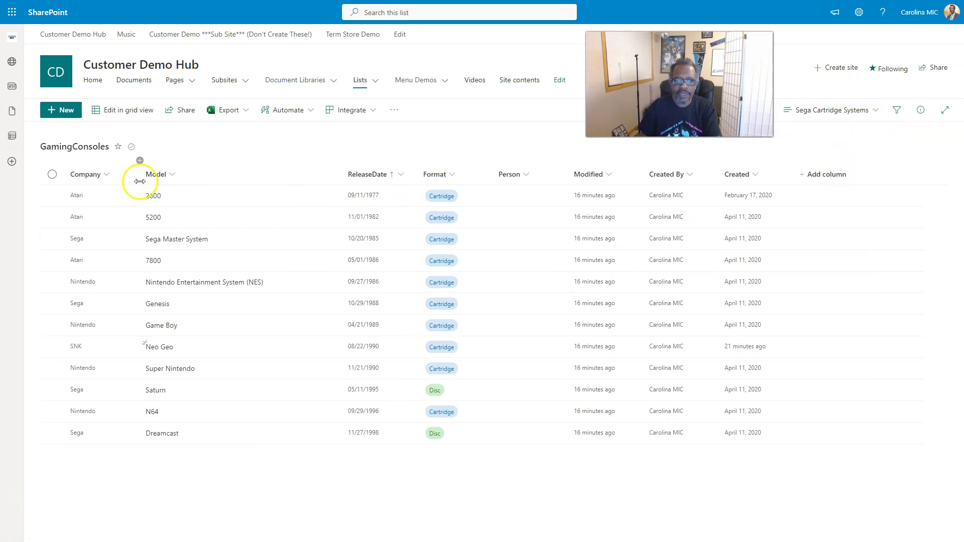
Filter the list to Company Sega and Format Cartridge
{"action": "left_click", "coordinate": [102, 179]}
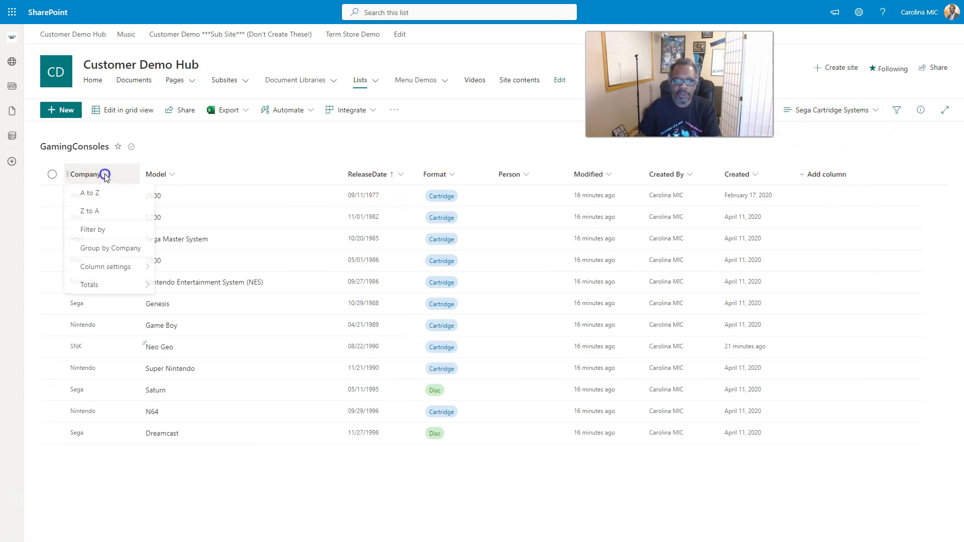
{"action": "left_click", "coordinate": [96, 232]}
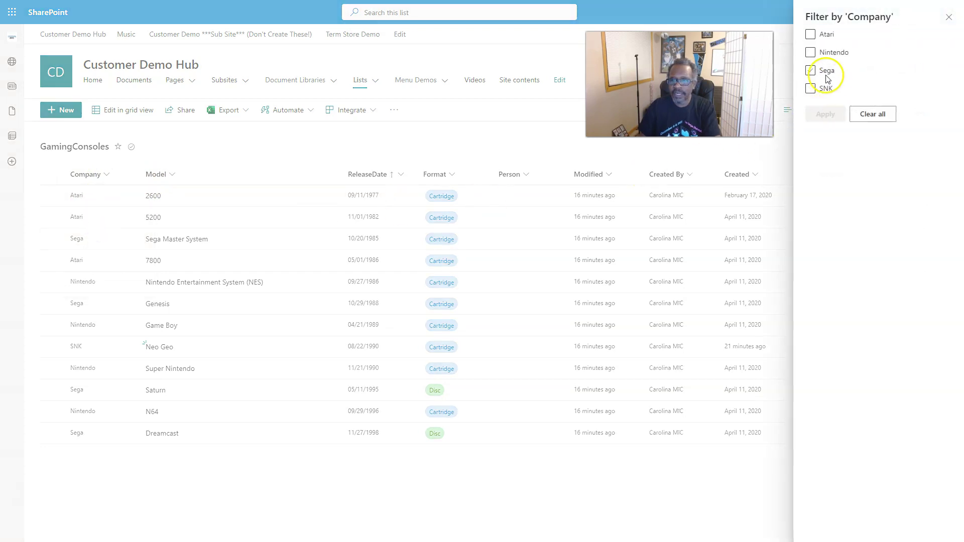
{"action": "left_click", "coordinate": [810, 71]}
{"action": "left_click", "coordinate": [821, 117]}
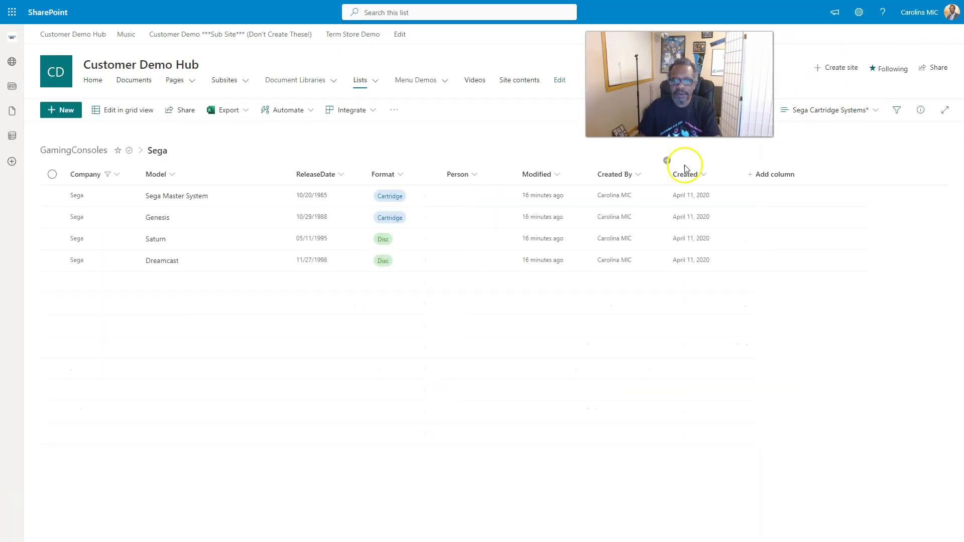
{"action": "left_click", "coordinate": [397, 180]}
{"action": "left_click", "coordinate": [387, 229]}
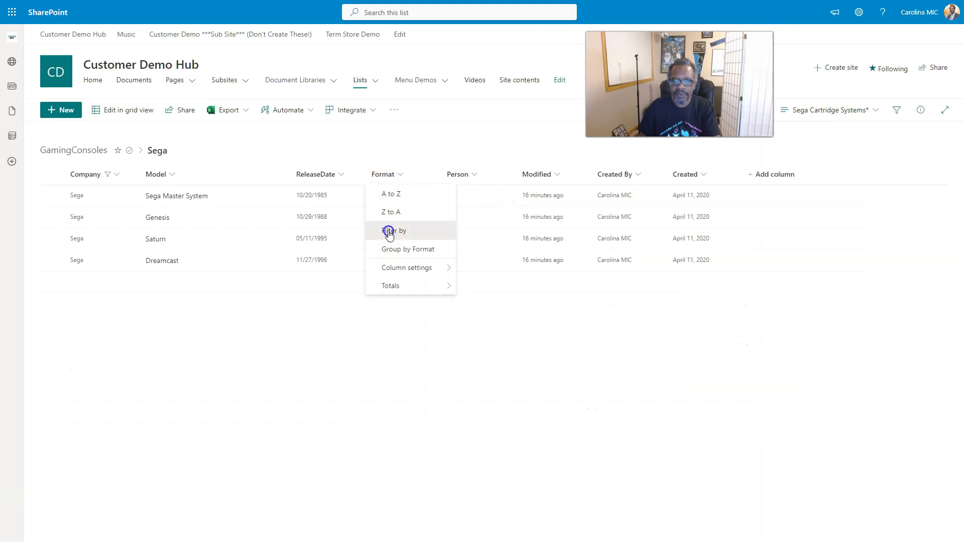
{"action": "left_click", "coordinate": [811, 34]}
{"action": "left_click", "coordinate": [825, 78]}
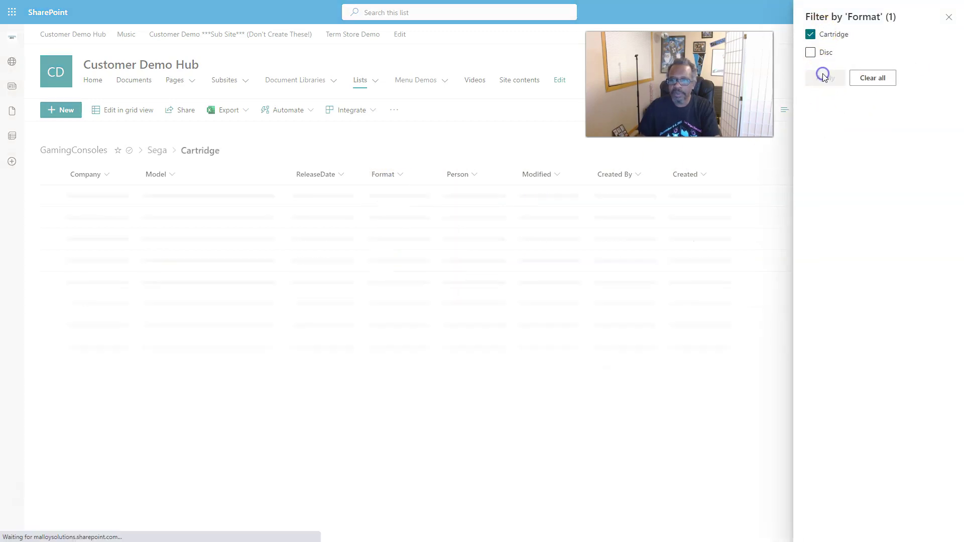
Re-save the filtered list as the public view 'Sega Cartridge Systems'
{"action": "left_click", "coordinate": [814, 109]}
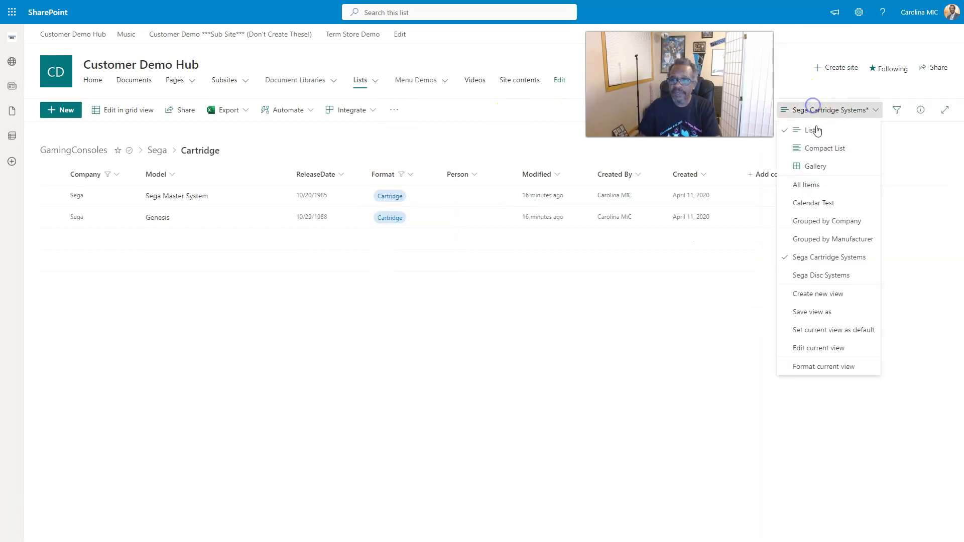
{"action": "left_click", "coordinate": [804, 311]}
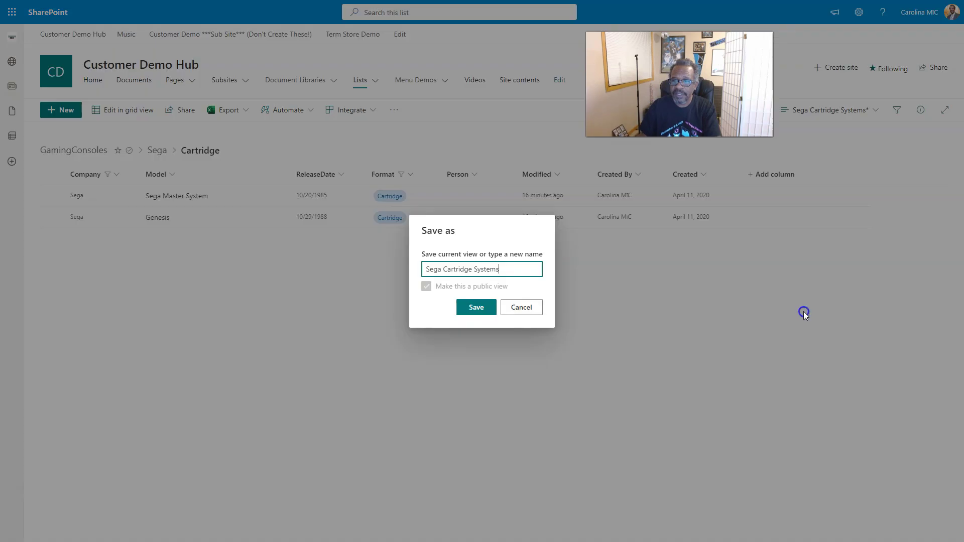
{"action": "left_click", "coordinate": [475, 308]}
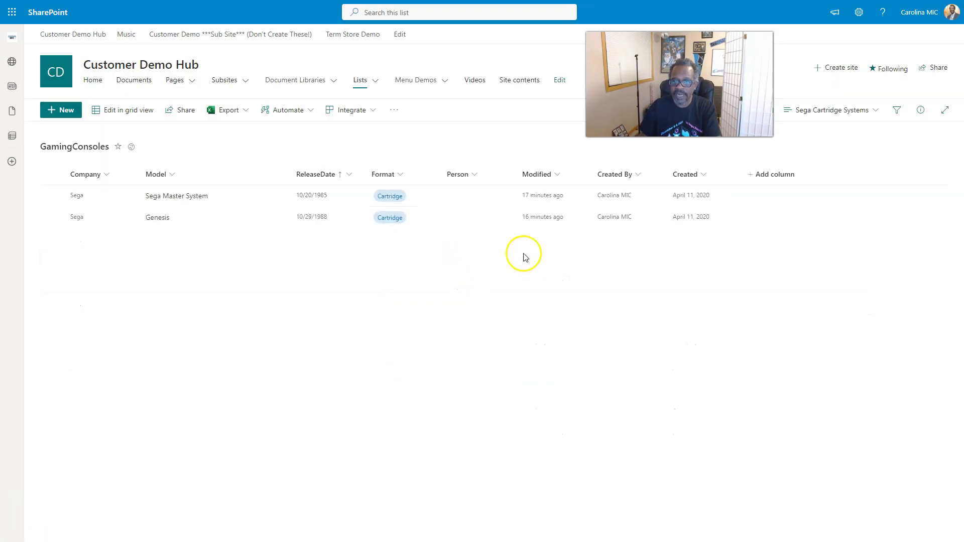
Switch to the All Items view to show all twelve consoles unfiltered
{"action": "left_click", "coordinate": [841, 110]}
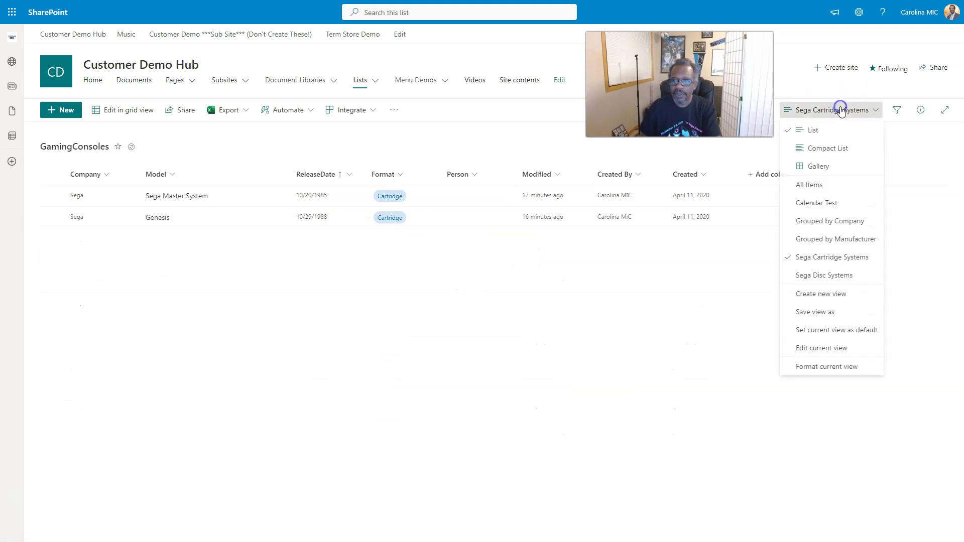
{"action": "left_click", "coordinate": [814, 187]}
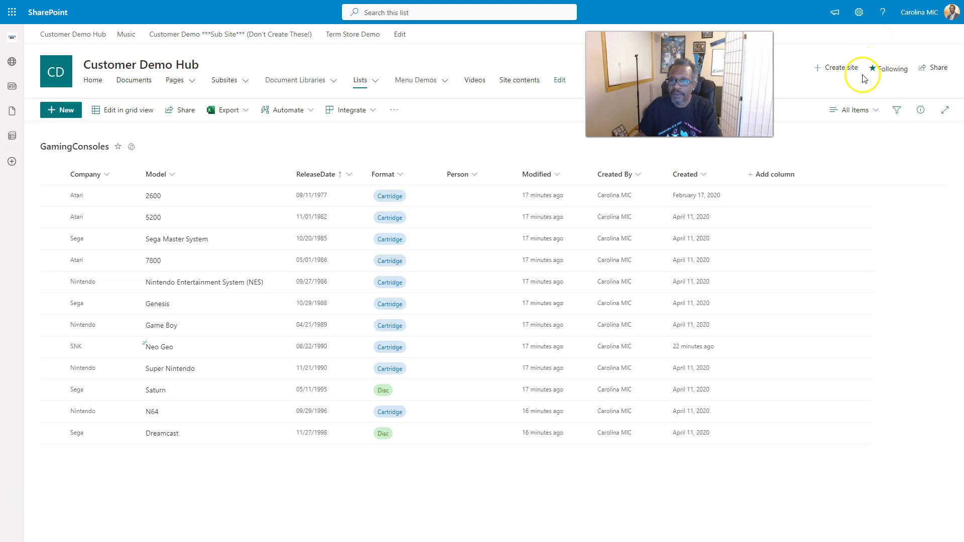
{"action": "left_click", "coordinate": [863, 111]}
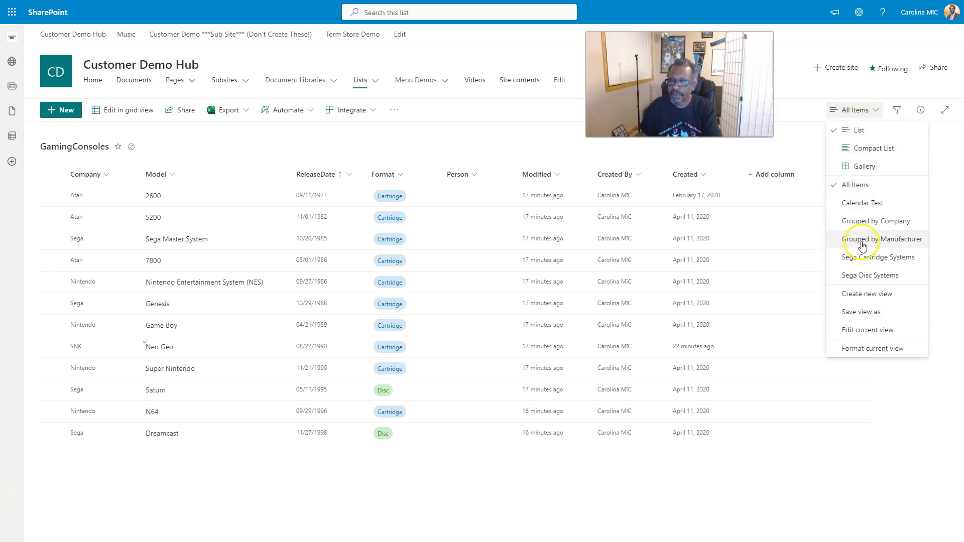
Switch to the Sega Cartridge Systems view and open its Edit View settings
{"action": "left_click", "coordinate": [858, 259]}
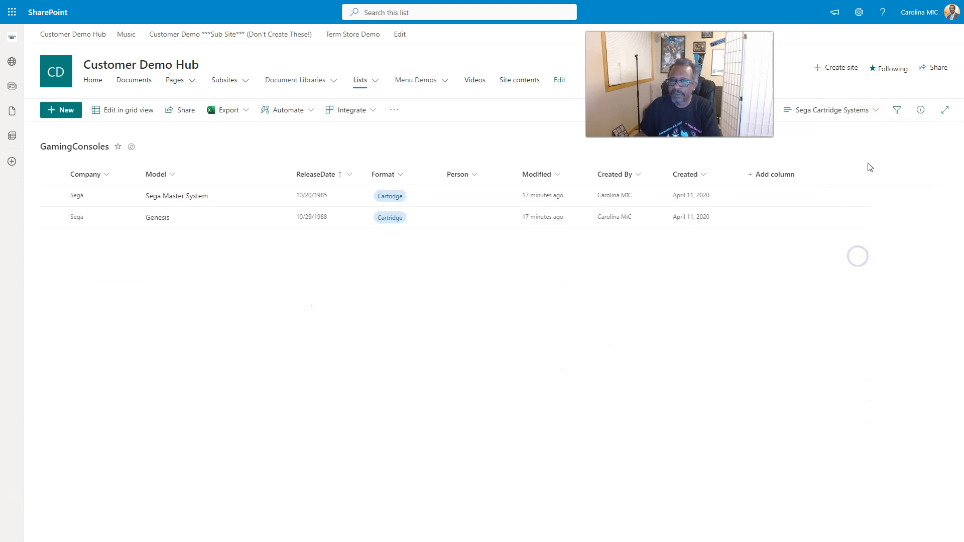
{"action": "left_click", "coordinate": [859, 117]}
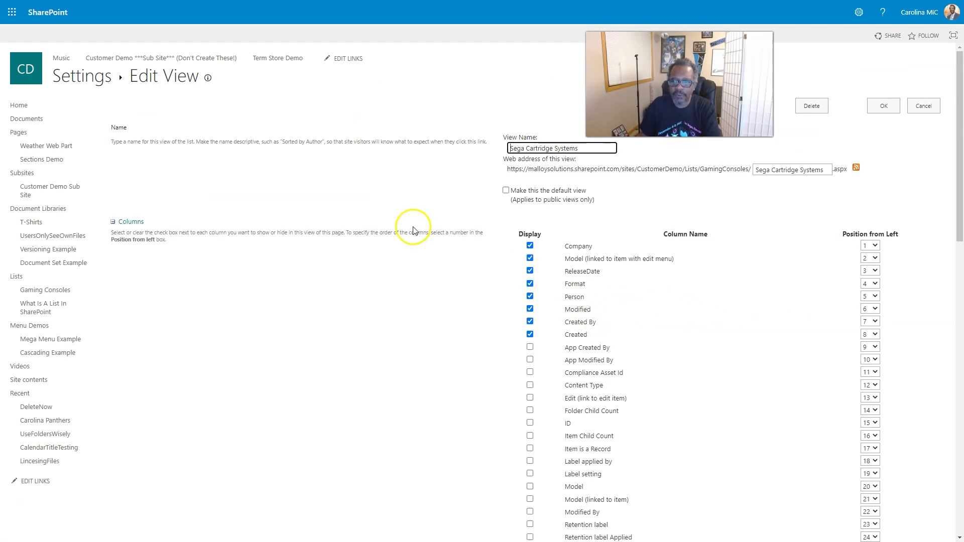
{"action": "scroll", "coordinate": [437, 269], "scroll_direction": "down", "scroll_amount": 15}
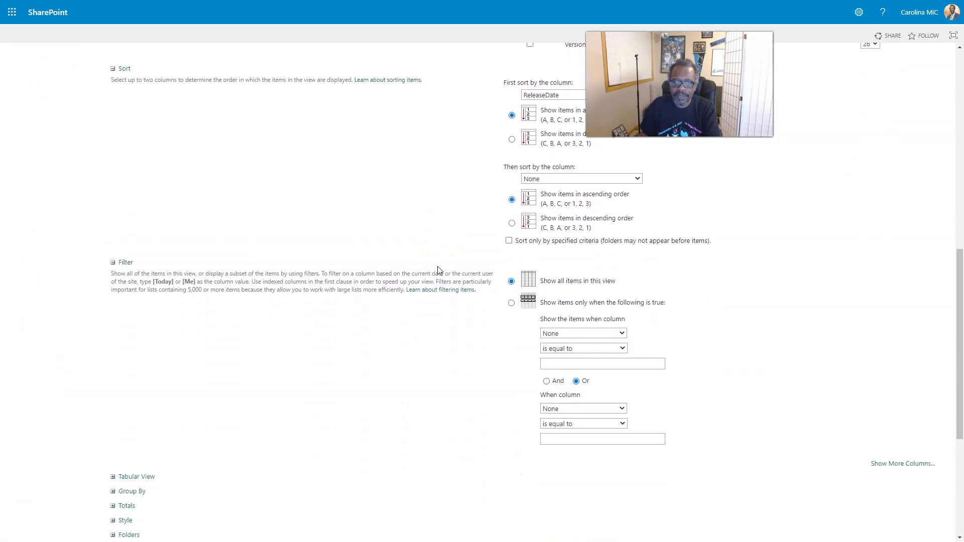
{"action": "scroll", "coordinate": [437, 270], "scroll_direction": "down", "scroll_amount": 1}
Review the view's Sort and Filter settings, then close them with OK
{"action": "left_click", "coordinate": [481, 249]}
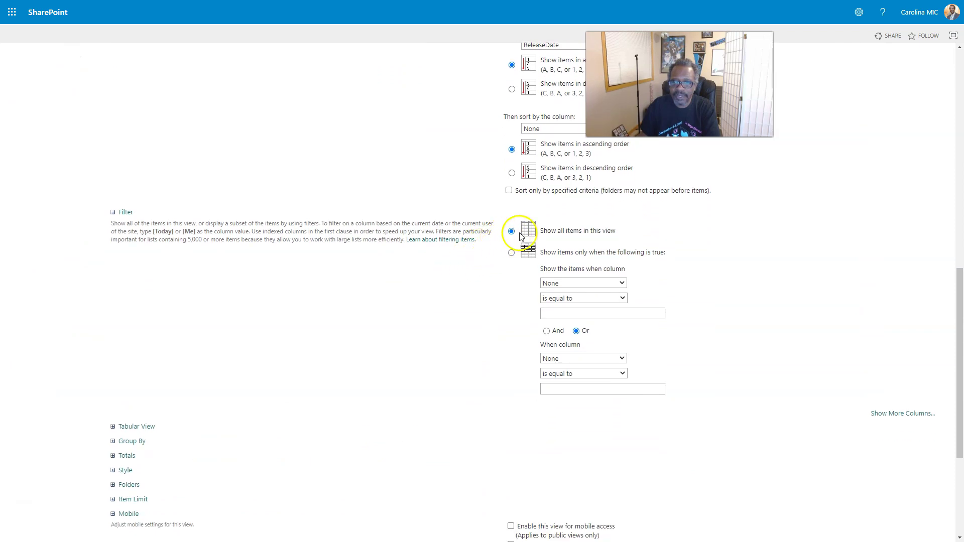
{"action": "scroll", "coordinate": [530, 249], "scroll_direction": "up", "scroll_amount": 10}
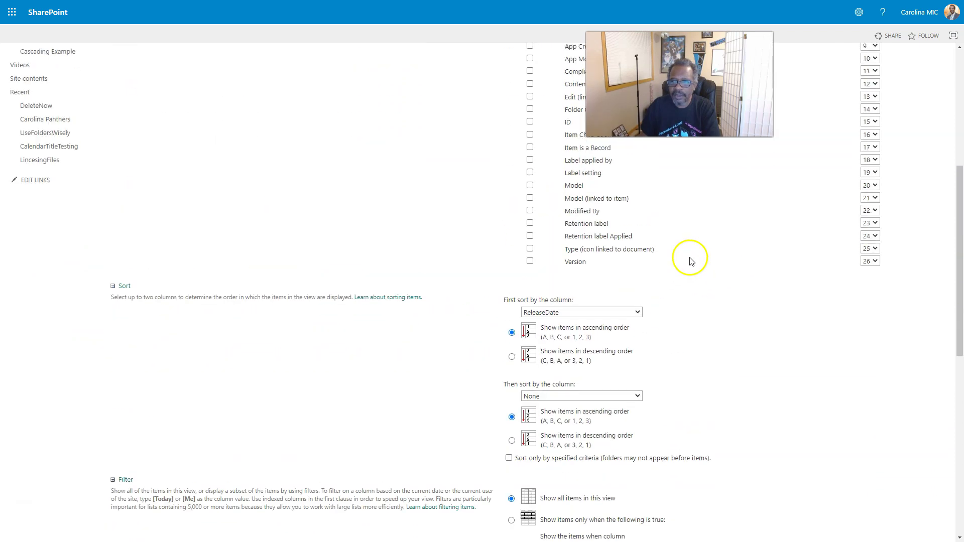
{"action": "scroll", "coordinate": [691, 261], "scroll_direction": "up", "scroll_amount": 1}
{"action": "scroll", "coordinate": [693, 262], "scroll_direction": "down", "scroll_amount": 8}
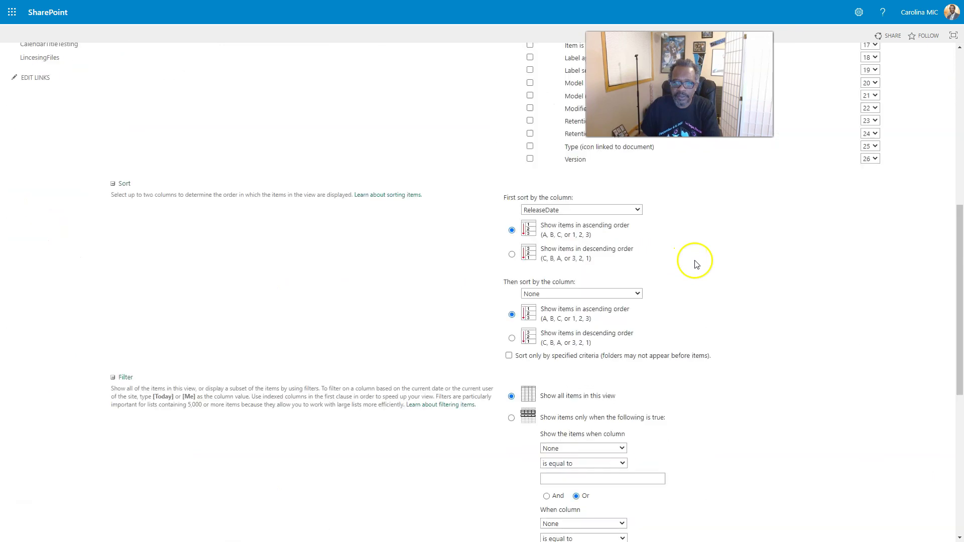
{"action": "scroll", "coordinate": [628, 241], "scroll_direction": "down", "scroll_amount": 7}
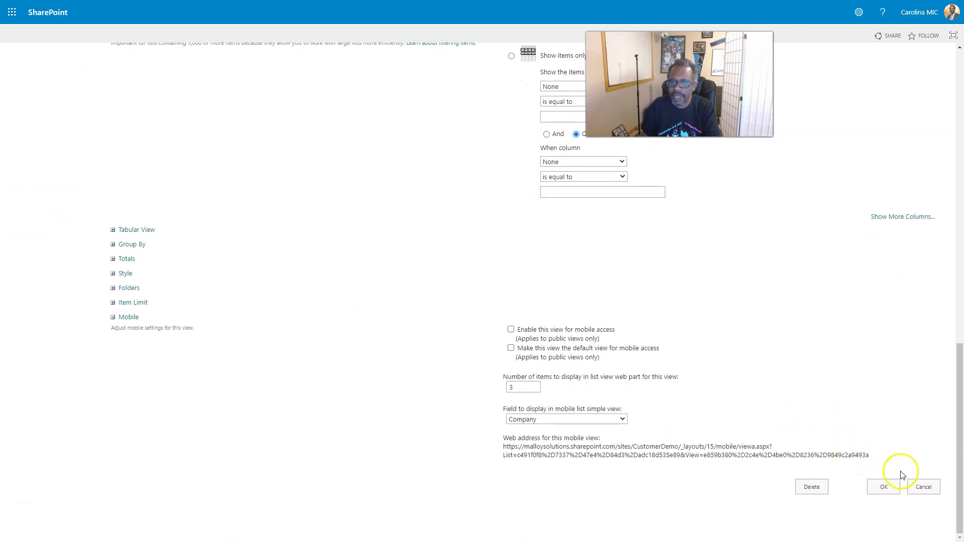
{"action": "left_click", "coordinate": [880, 486]}
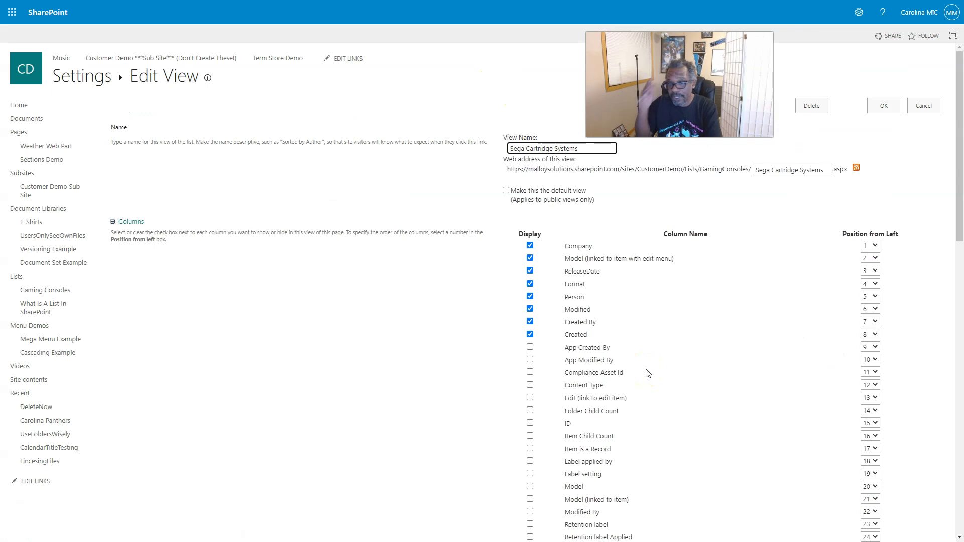
Check that the Sega Cartridge Systems filter is Company = Sega and Format = Cartridge, then cancel without changes
{"action": "scroll", "coordinate": [634, 379], "scroll_direction": "down", "scroll_amount": 8}
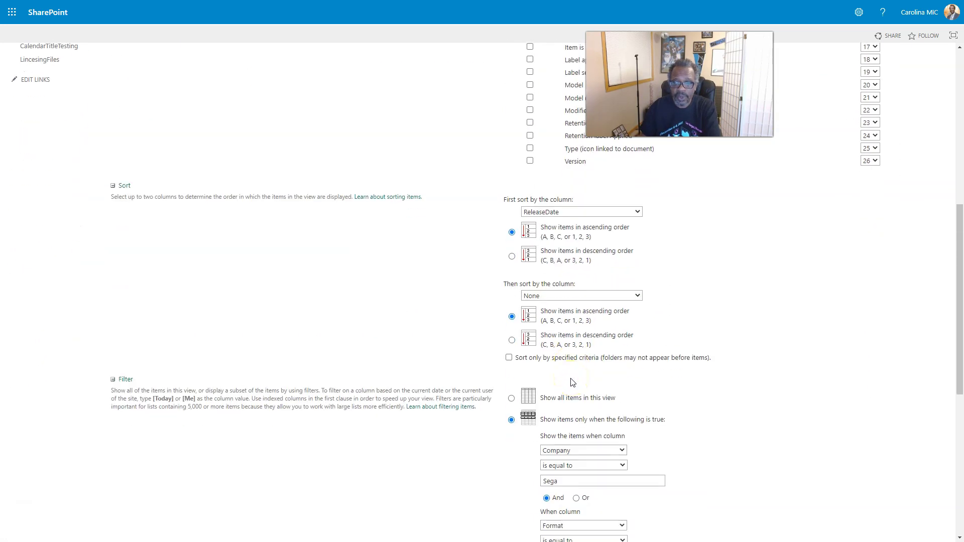
{"action": "scroll", "coordinate": [571, 382], "scroll_direction": "down", "scroll_amount": 2}
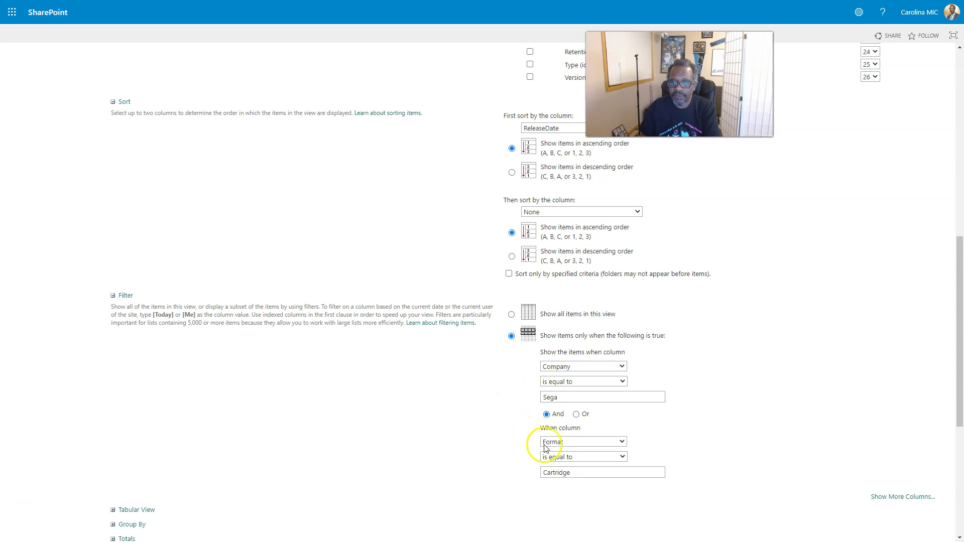
{"action": "left_click", "coordinate": [553, 474]}
{"action": "scroll", "coordinate": [514, 457], "scroll_direction": "down", "scroll_amount": 1}
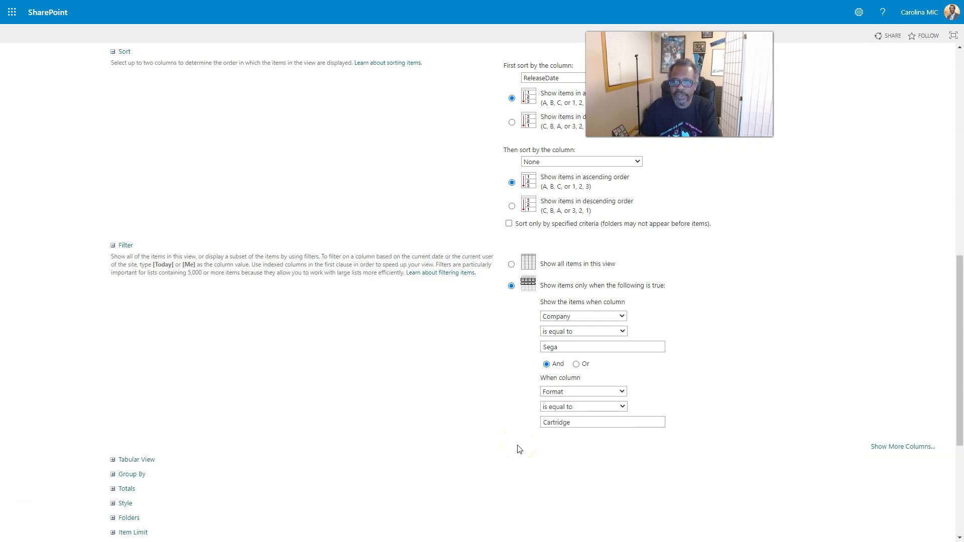
{"action": "scroll", "coordinate": [840, 409], "scroll_direction": "up", "scroll_amount": 2}
{"action": "scroll", "coordinate": [894, 442], "scroll_direction": "down", "scroll_amount": 6}
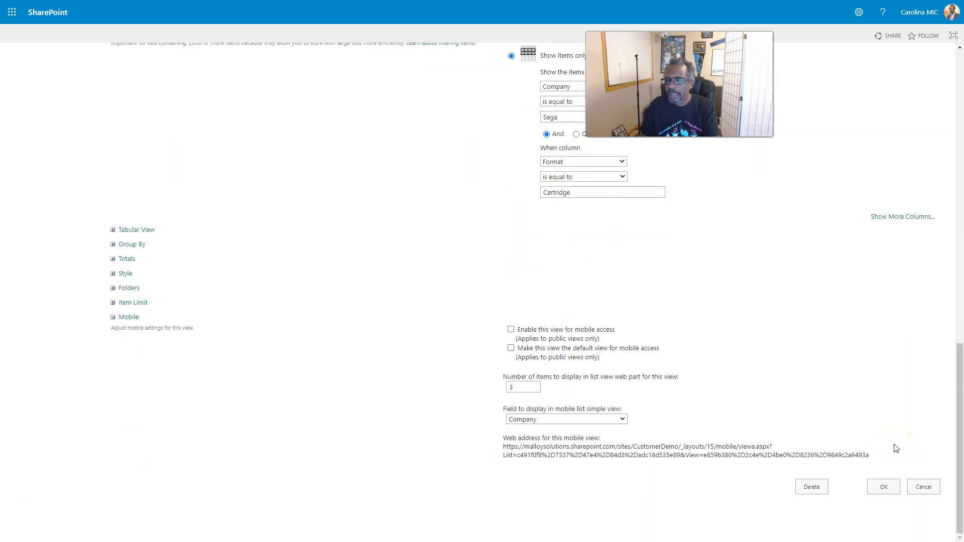
{"action": "left_click", "coordinate": [925, 494]}
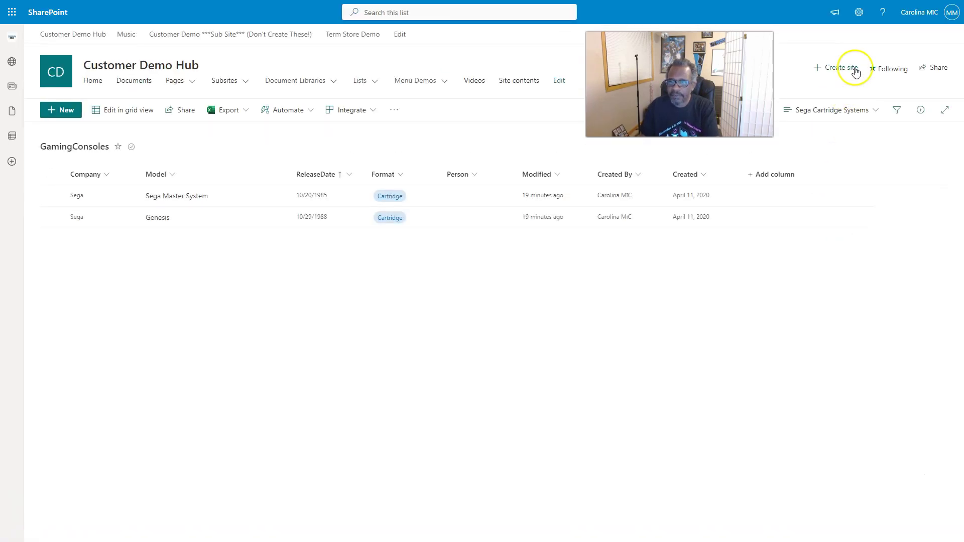
Open the GamingConsoles list settings page from the gear menu
{"action": "left_click", "coordinate": [859, 20]}
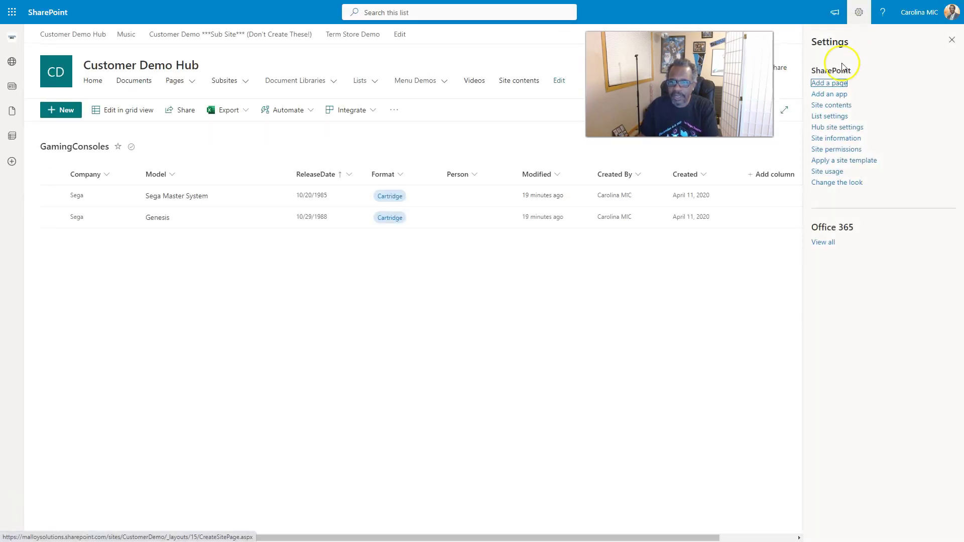
{"action": "left_click", "coordinate": [830, 117]}
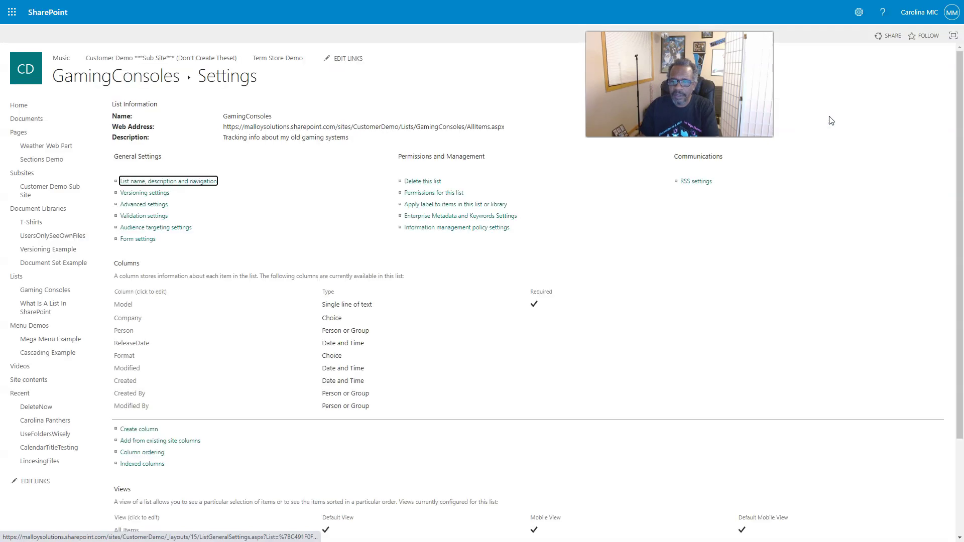
{"action": "scroll", "coordinate": [286, 368], "scroll_direction": "down", "scroll_amount": 3}
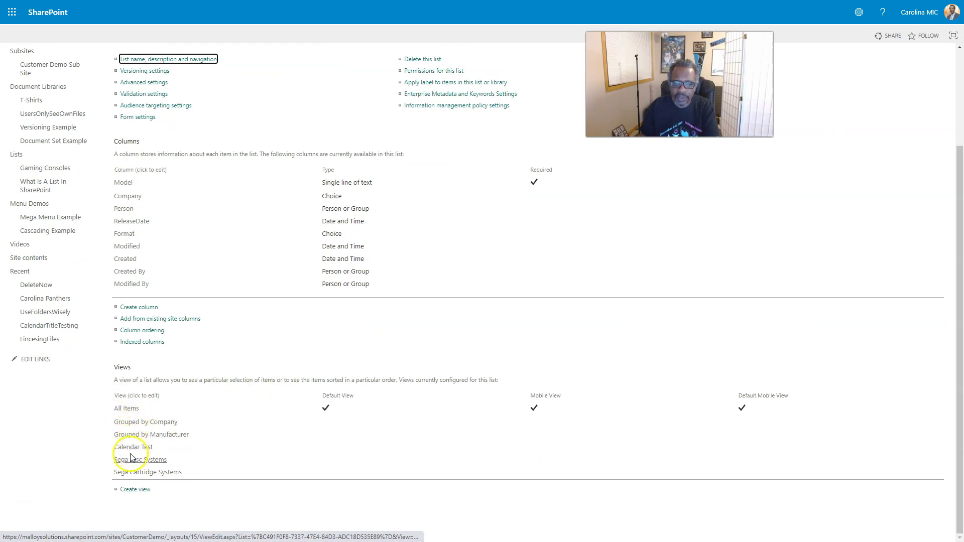
Review the Sega Cartridge Systems view's filters and cancel without saving
{"action": "left_click", "coordinate": [133, 472]}
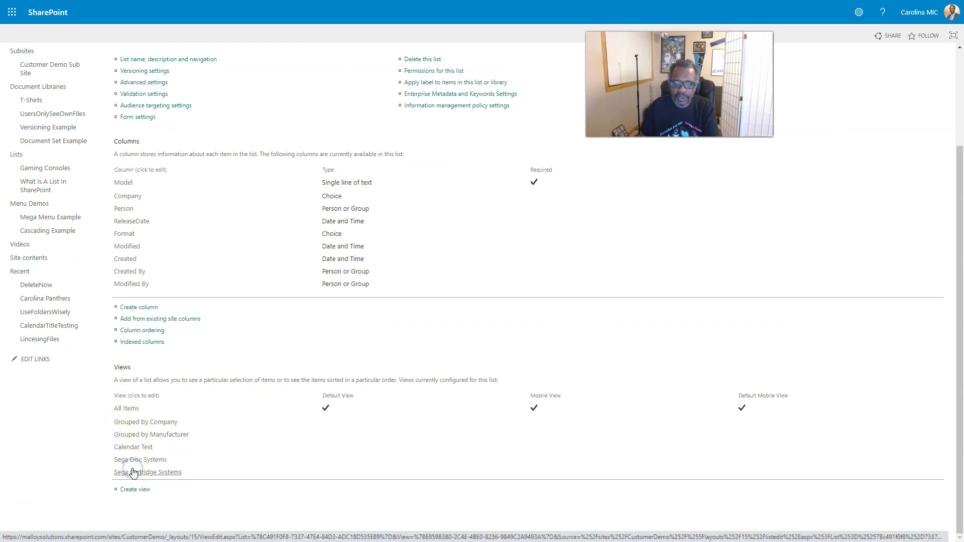
{"action": "scroll", "coordinate": [496, 317], "scroll_direction": "down", "scroll_amount": 5}
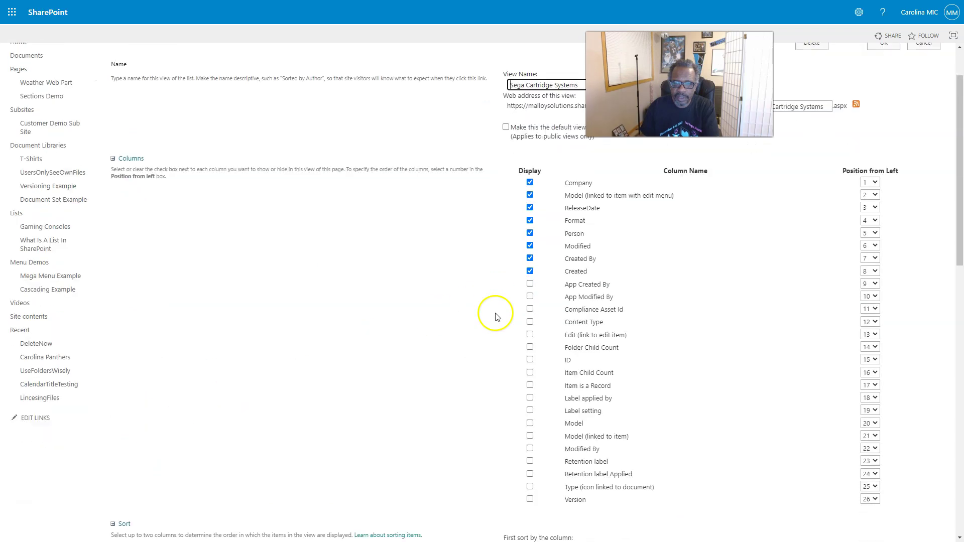
{"action": "scroll", "coordinate": [496, 317], "scroll_direction": "down", "scroll_amount": 8}
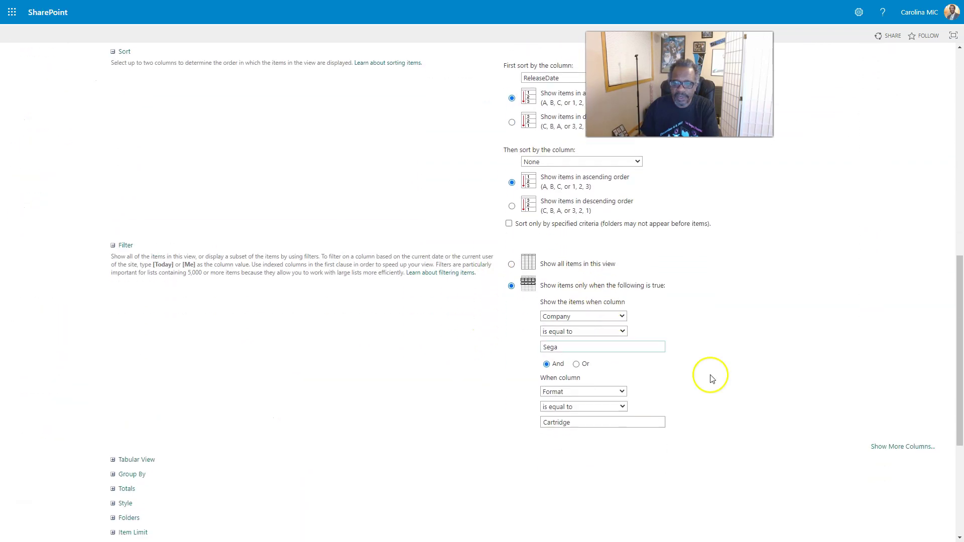
{"action": "scroll", "coordinate": [933, 483], "scroll_direction": "down", "scroll_amount": 3}
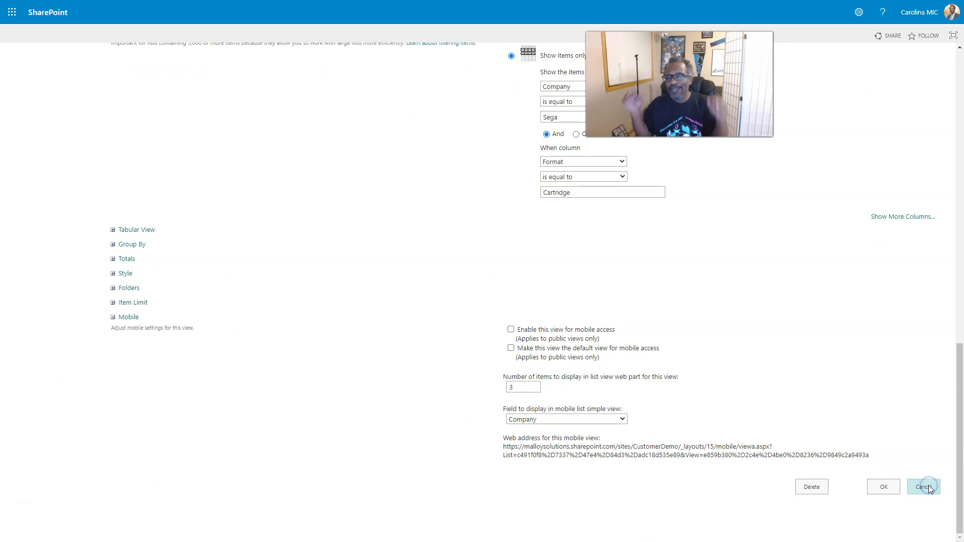
{"action": "left_click", "coordinate": [924, 487]}
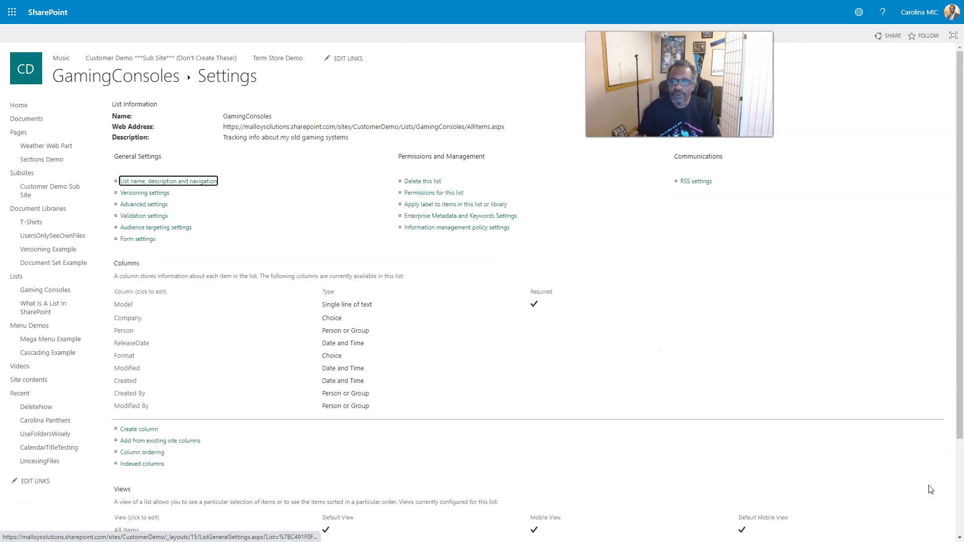